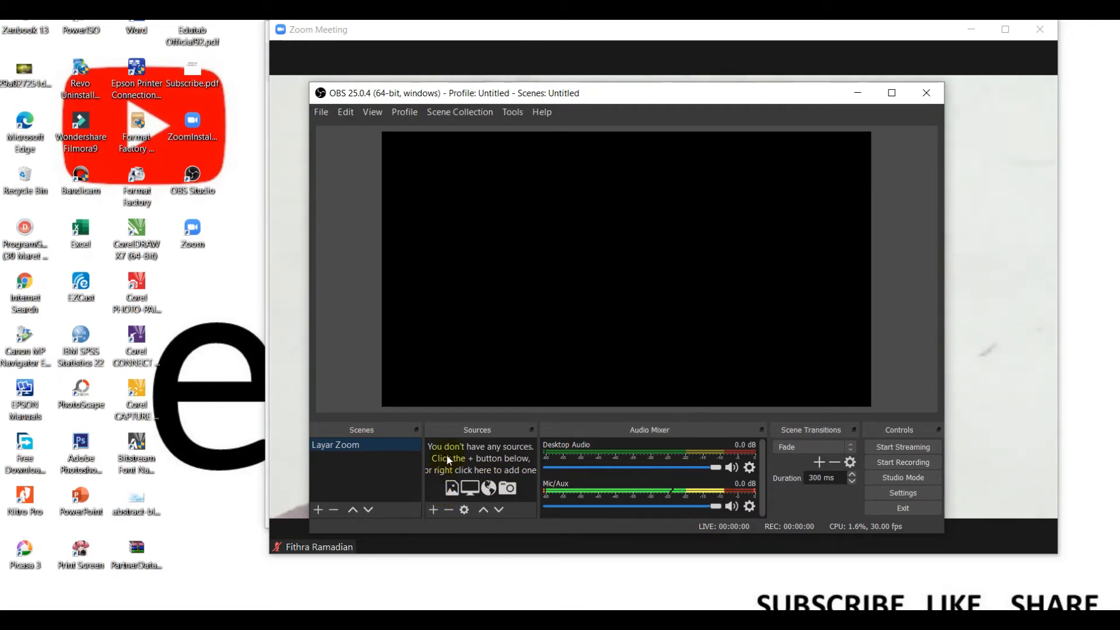
# Add a new Window Capture source named "Zoom" to the Layar Zoom scene.
pyautogui.click(434, 510)
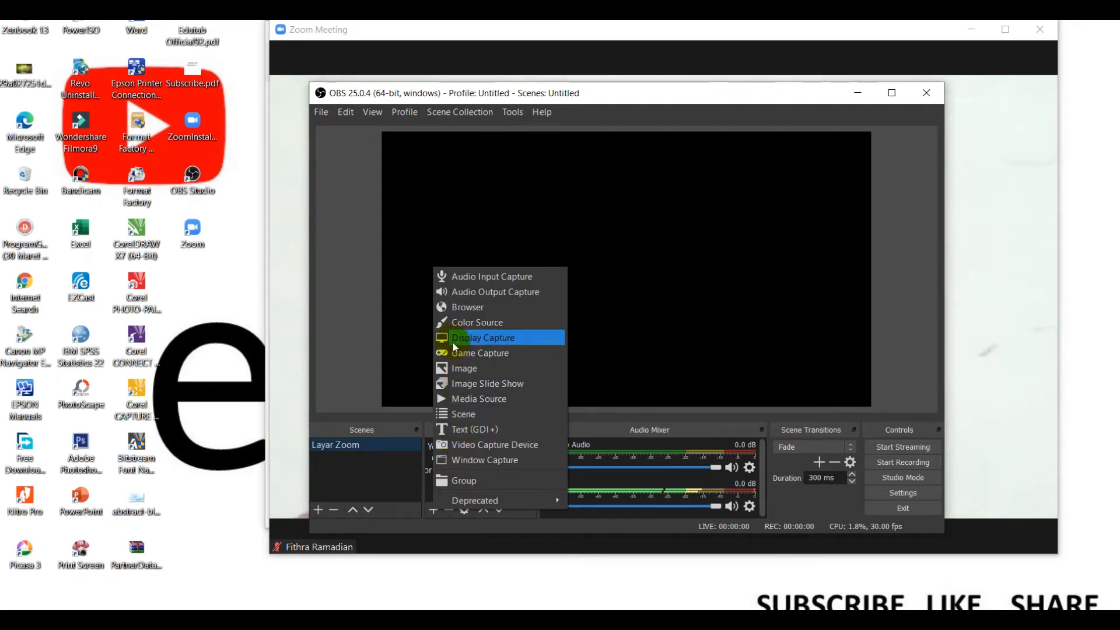
pyautogui.click(467, 460)
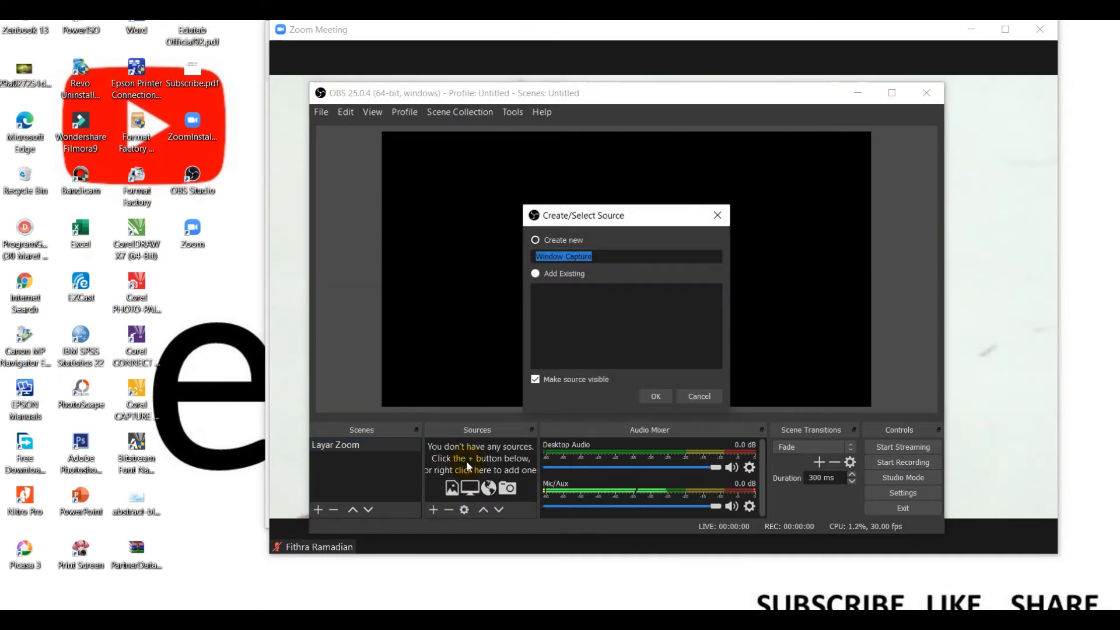
pyautogui.click(538, 244)
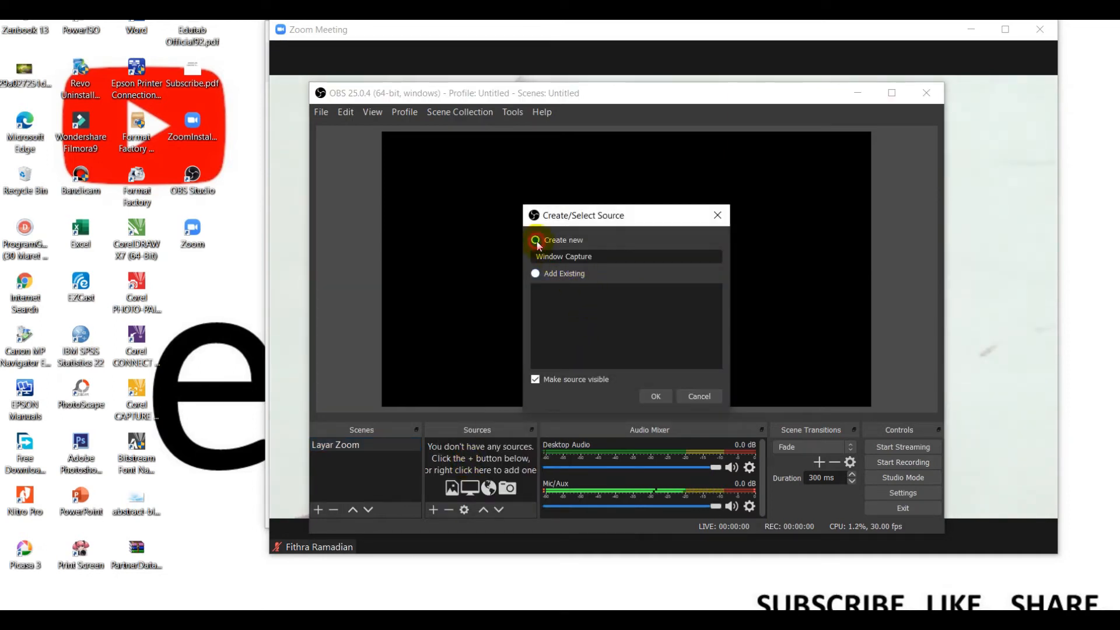
pyautogui.hotkey('ctrl', 'a')
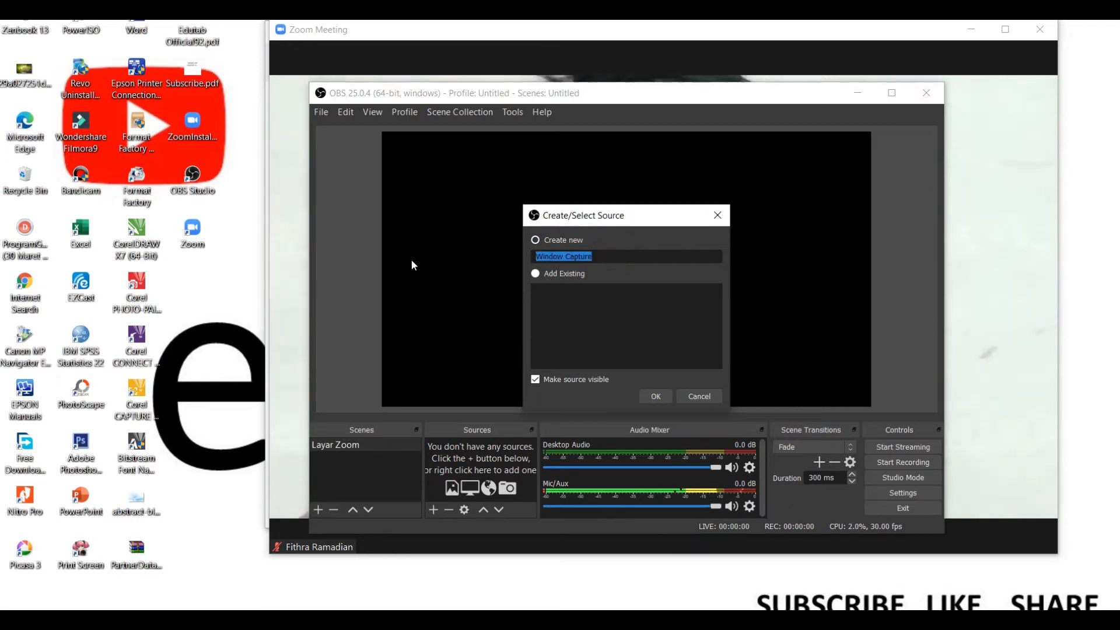
pyautogui.write('Zoom')
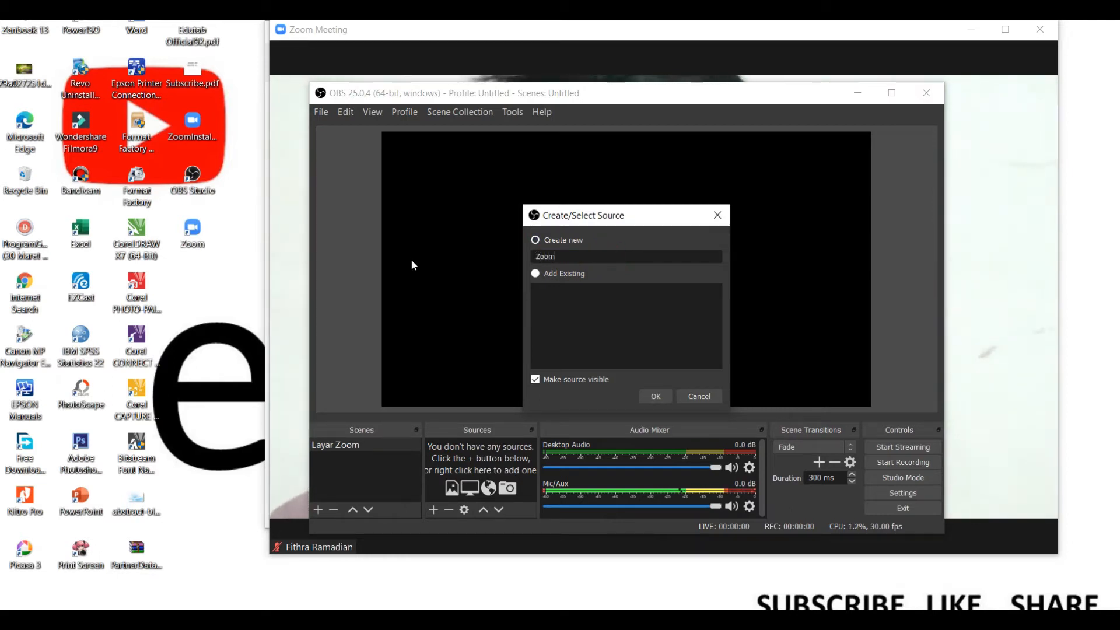
pyautogui.click(653, 395)
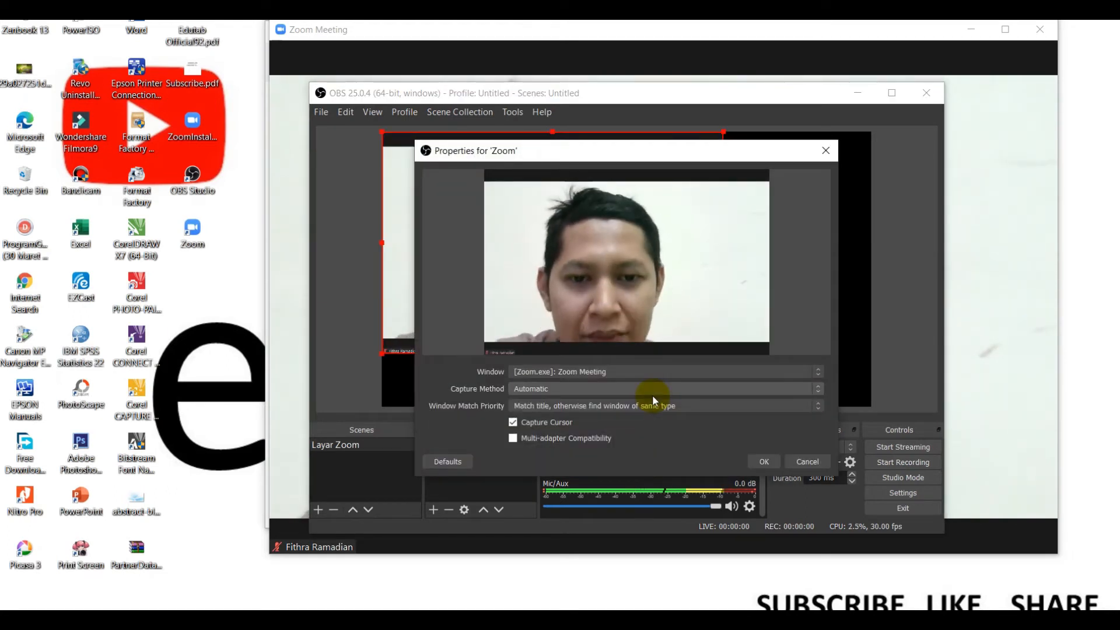
# Set the Zoom source to capture the "[Zoom.exe]: Zoom Meeting" window and accept its properties.
pyautogui.click(579, 374)
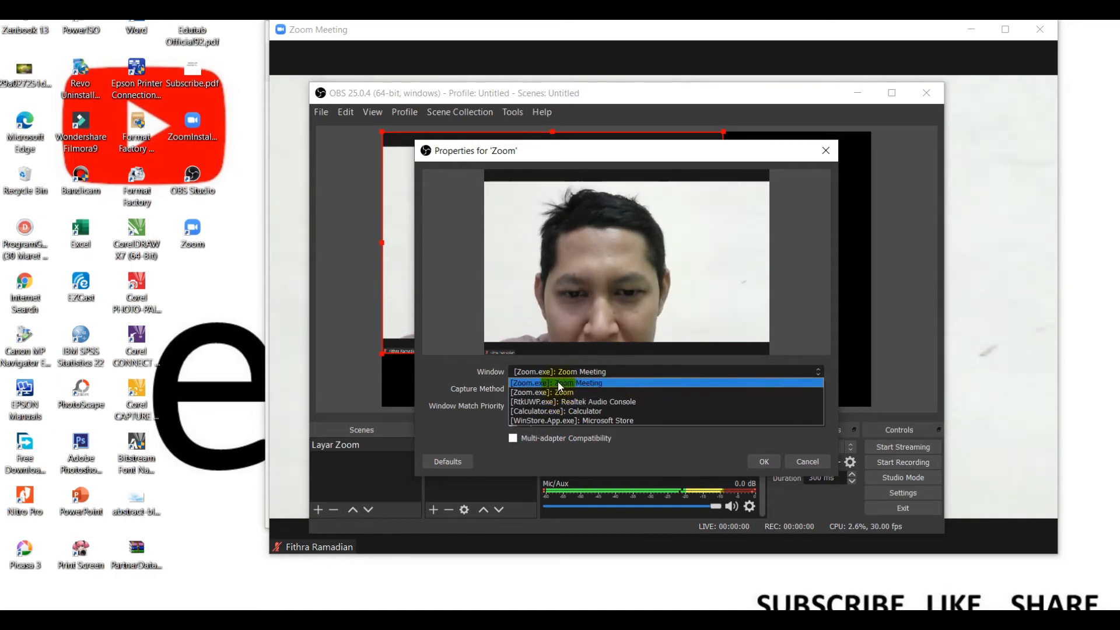
pyautogui.click(558, 384)
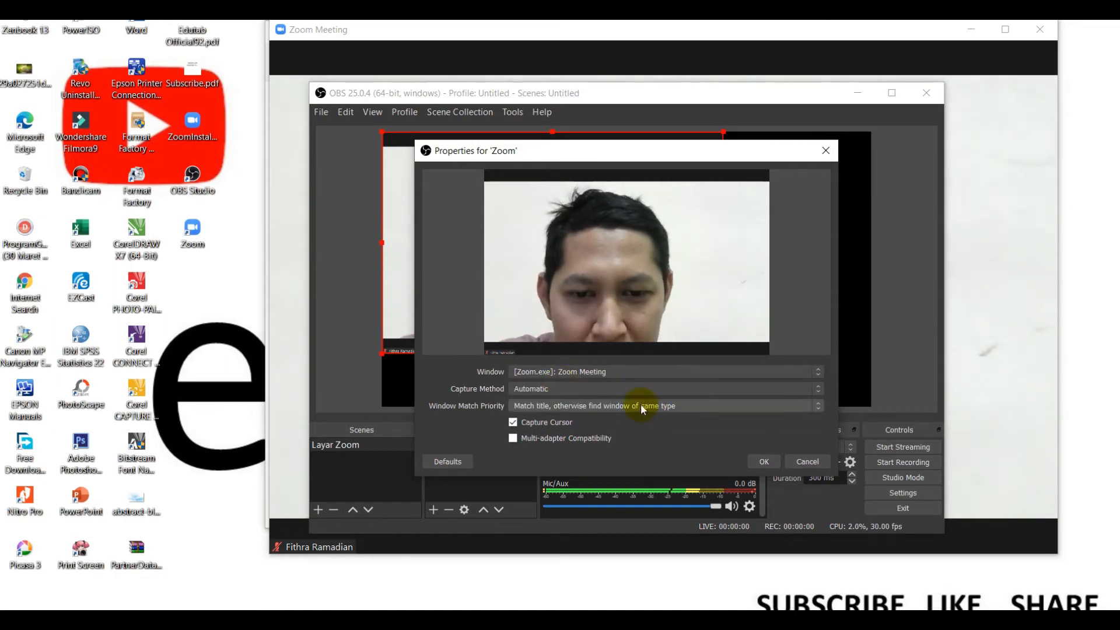
pyautogui.click(764, 461)
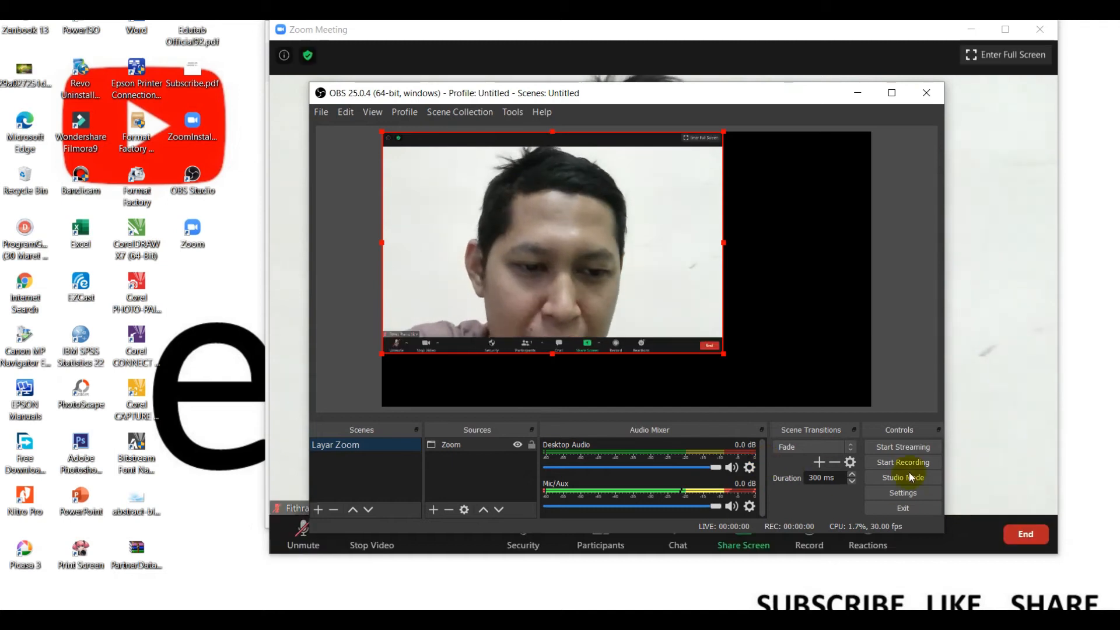
# Transform the Zoom source in the preview so that it fits to the screen.
pyautogui.rightClick(627, 282)
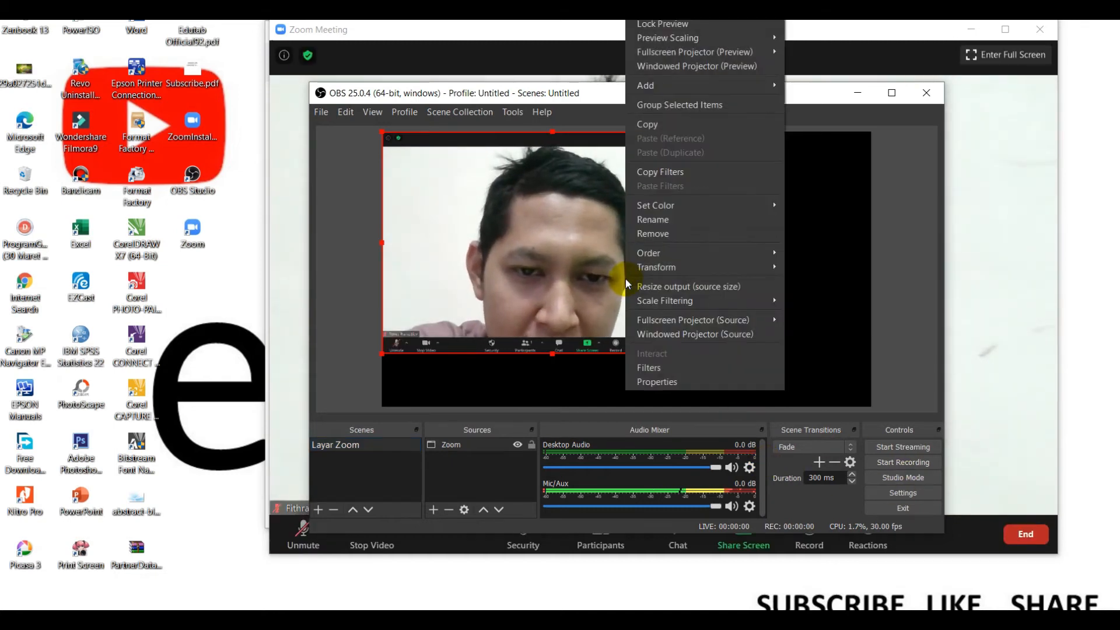
pyautogui.moveTo(676, 267)
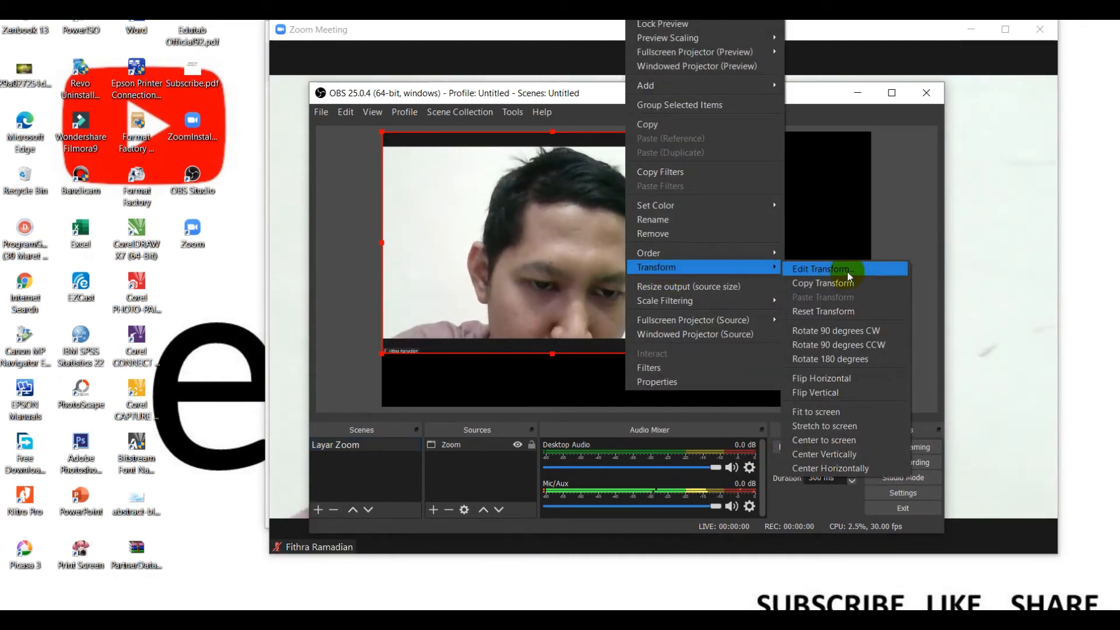
pyautogui.click(829, 412)
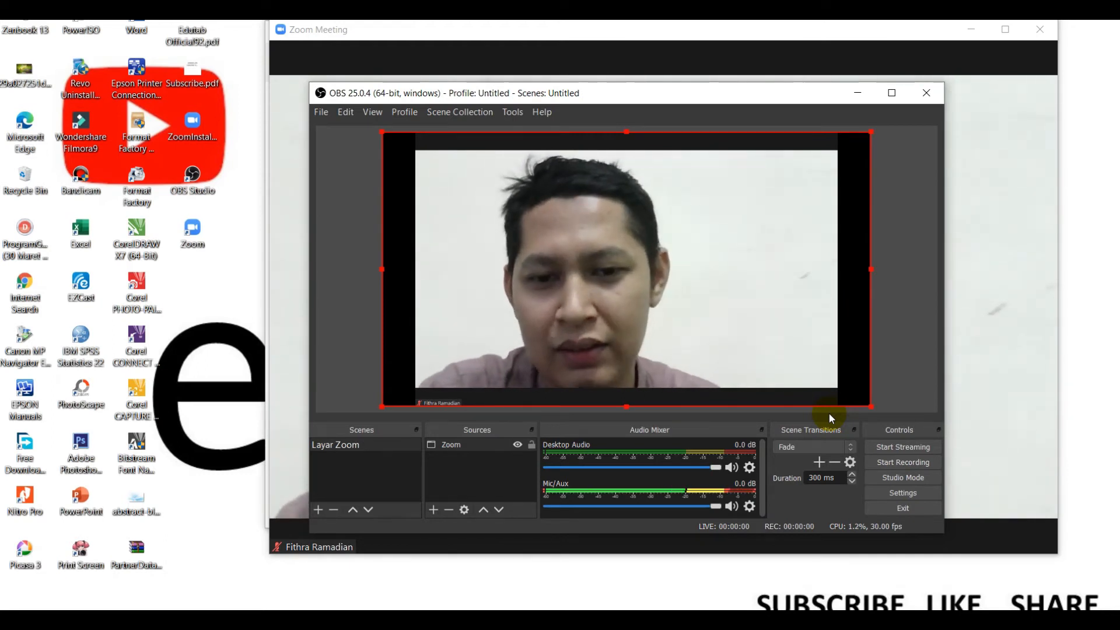
# Switch to YouTube in the browser and open the new stream form in YouTube Studio's live streaming page.
pyautogui.click(228, 618)
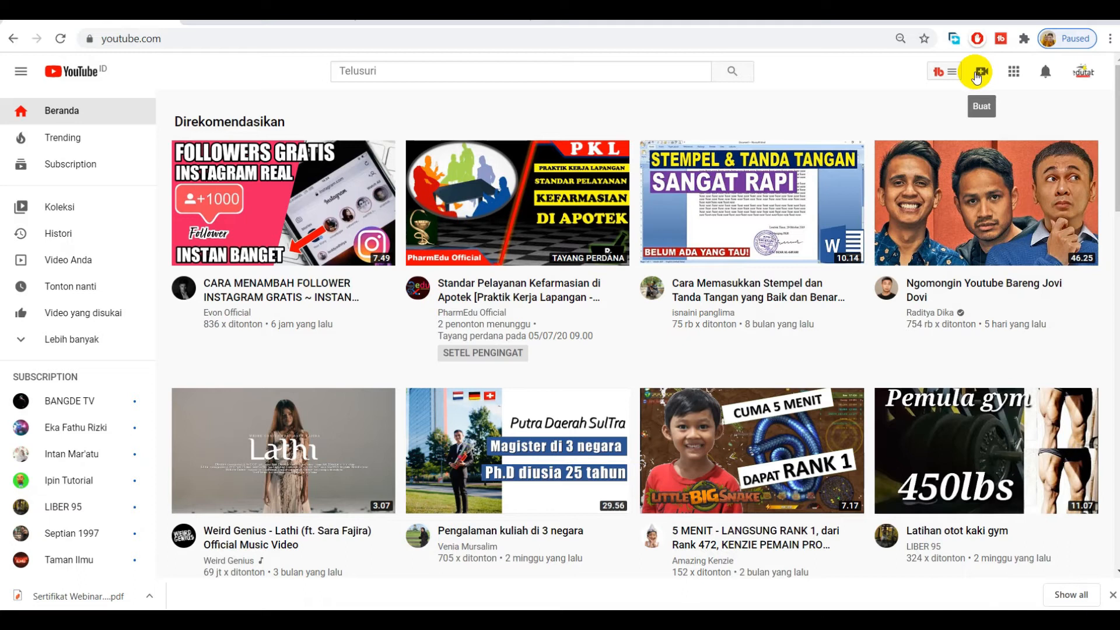
pyautogui.click(980, 77)
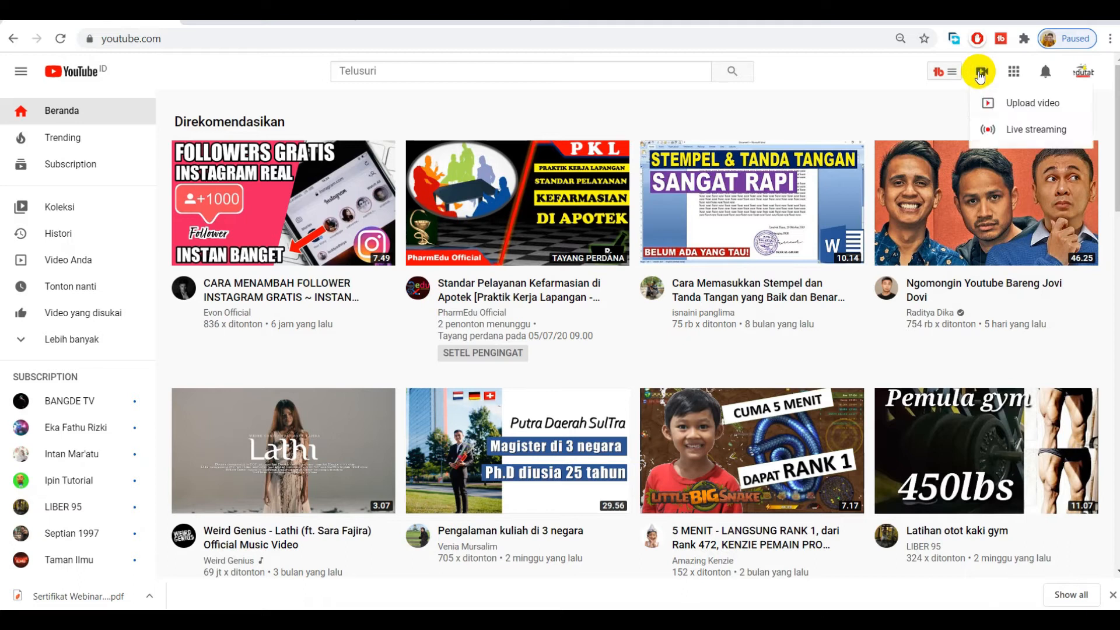
pyautogui.click(1002, 128)
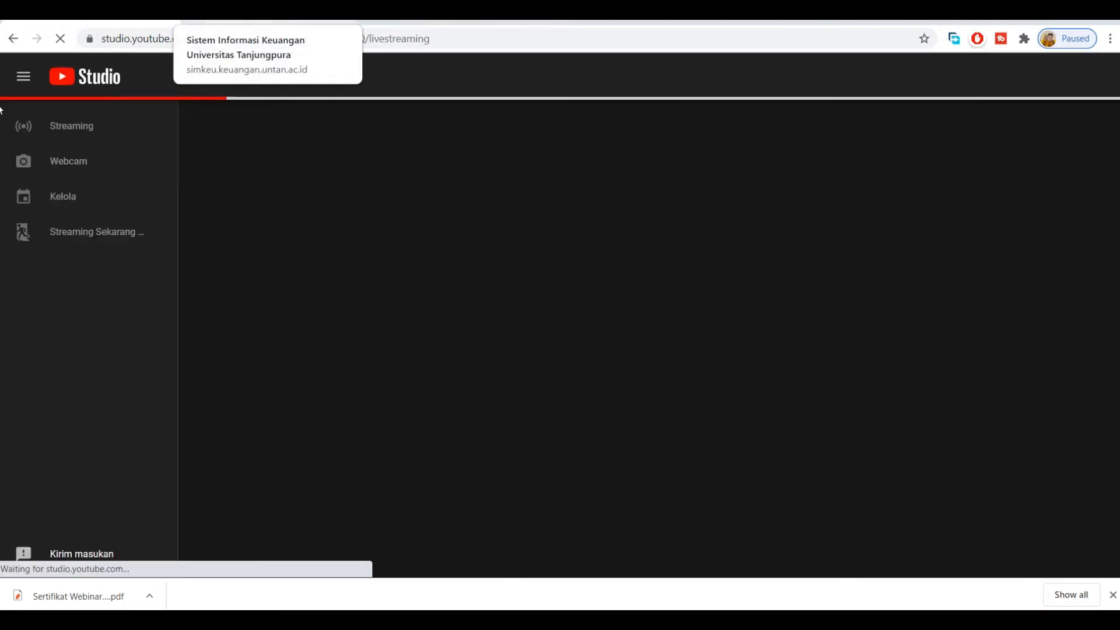
pyautogui.click(65, 138)
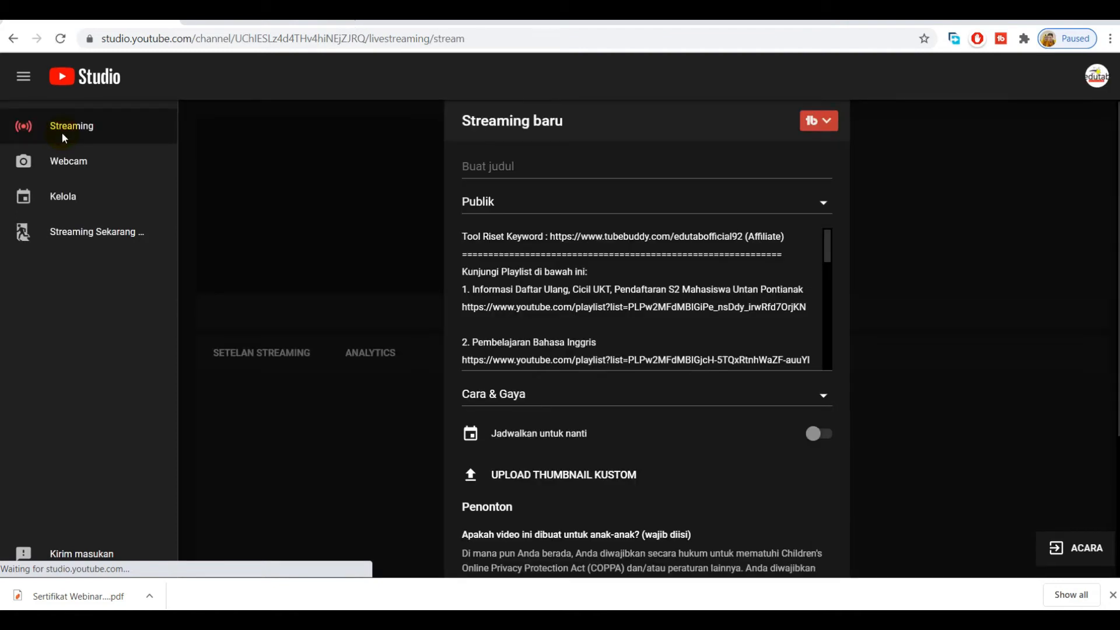
# Create a stream titled "Uji COba Streaming" in the Pendidikan category.
pyautogui.click(525, 165)
pyautogui.write('Uji COba Streaming')
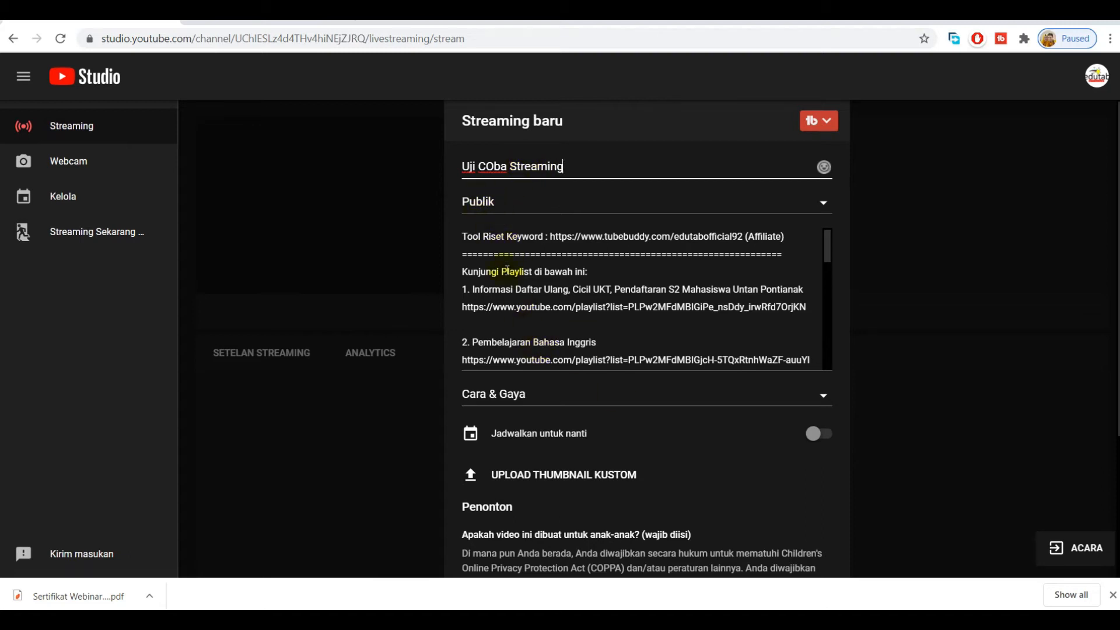
pyautogui.click(529, 402)
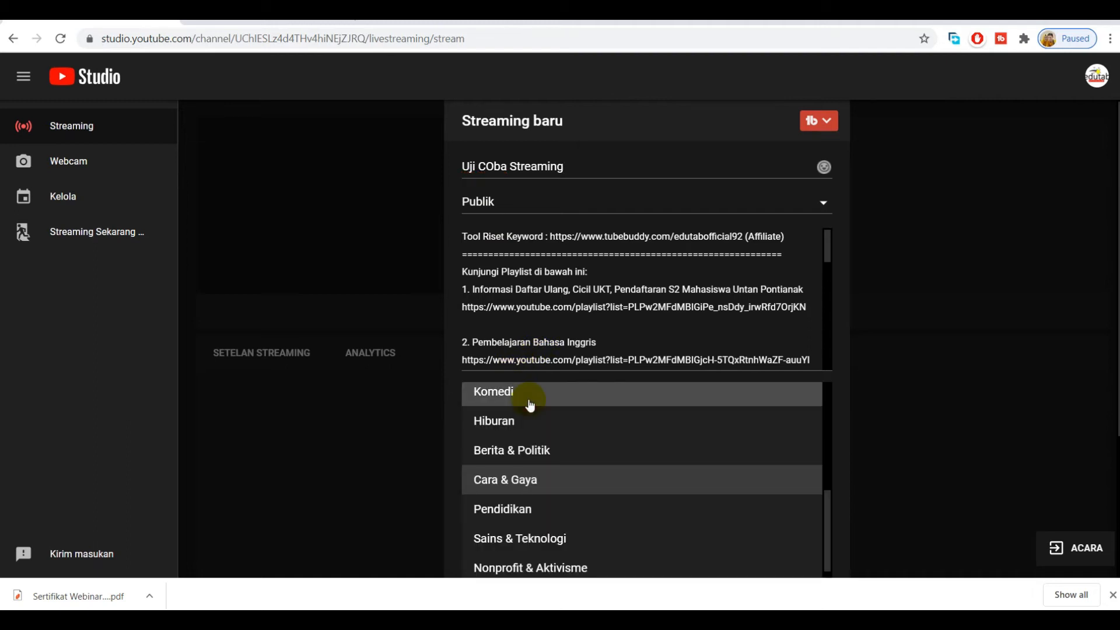
pyautogui.click(508, 509)
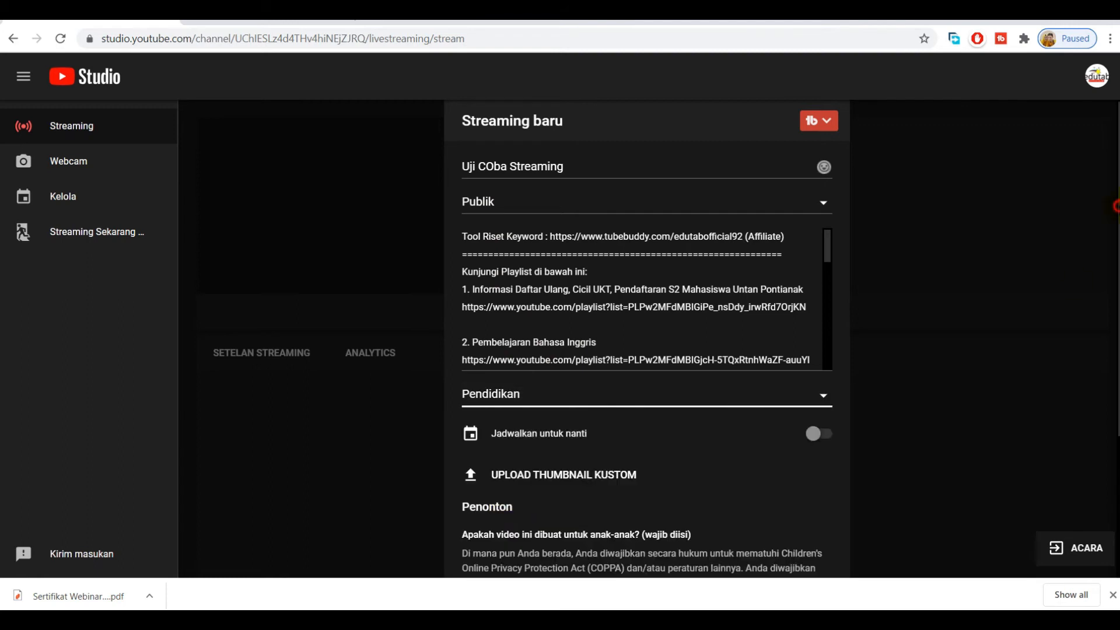
pyautogui.scroll(-3, 646, 338)
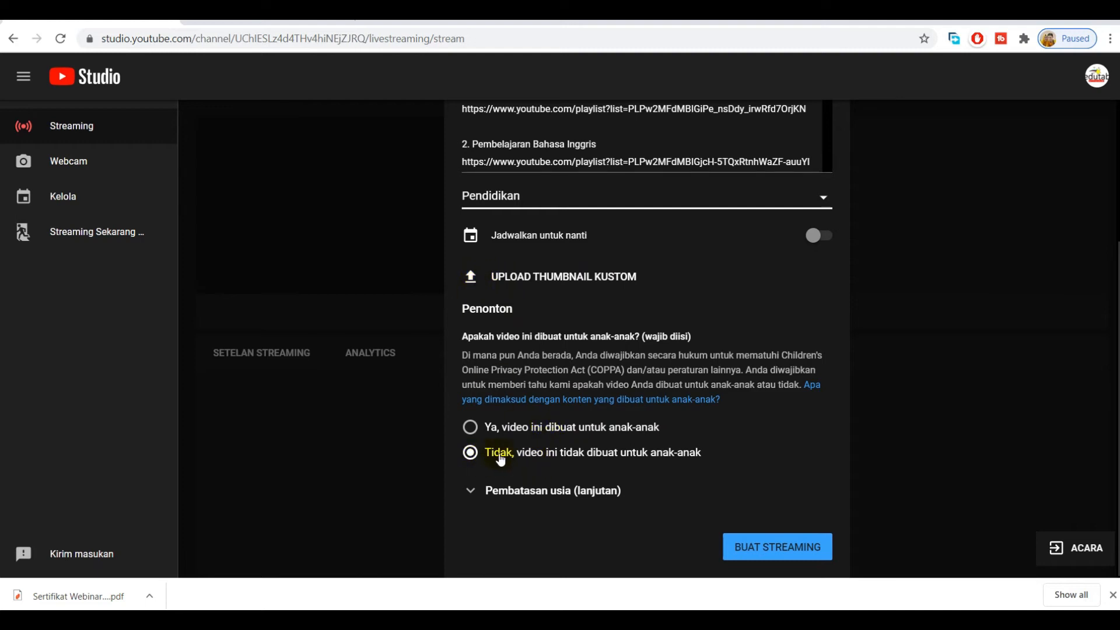
pyautogui.click(805, 548)
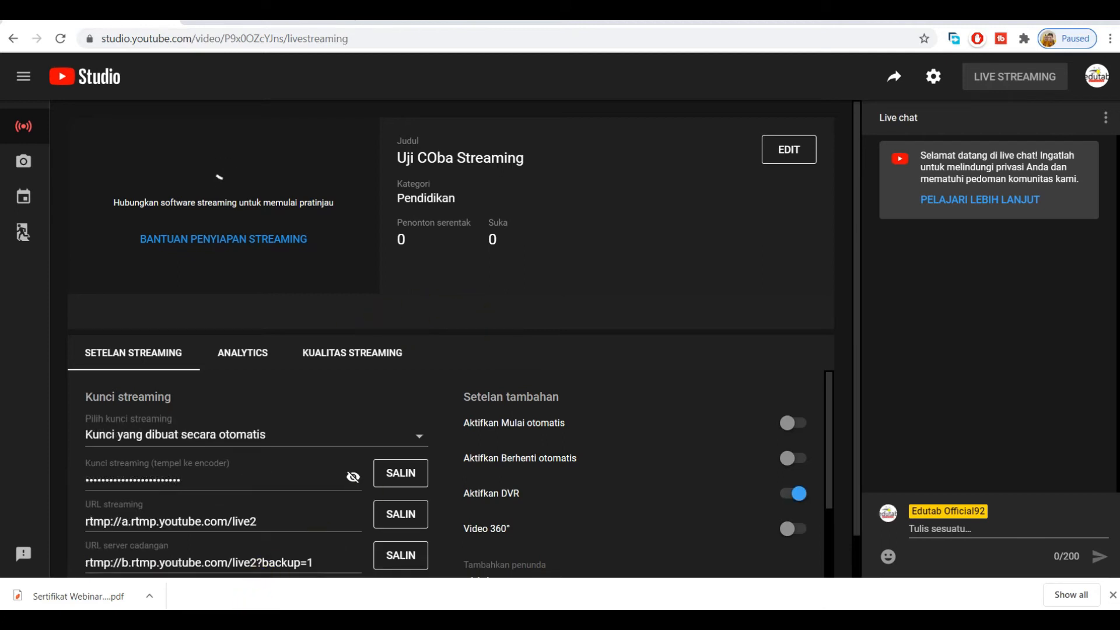
# Switch to OBS and choose YouTube / YouTube Gaming as the service in the stream settings.
pyautogui.moveTo(254, 619)
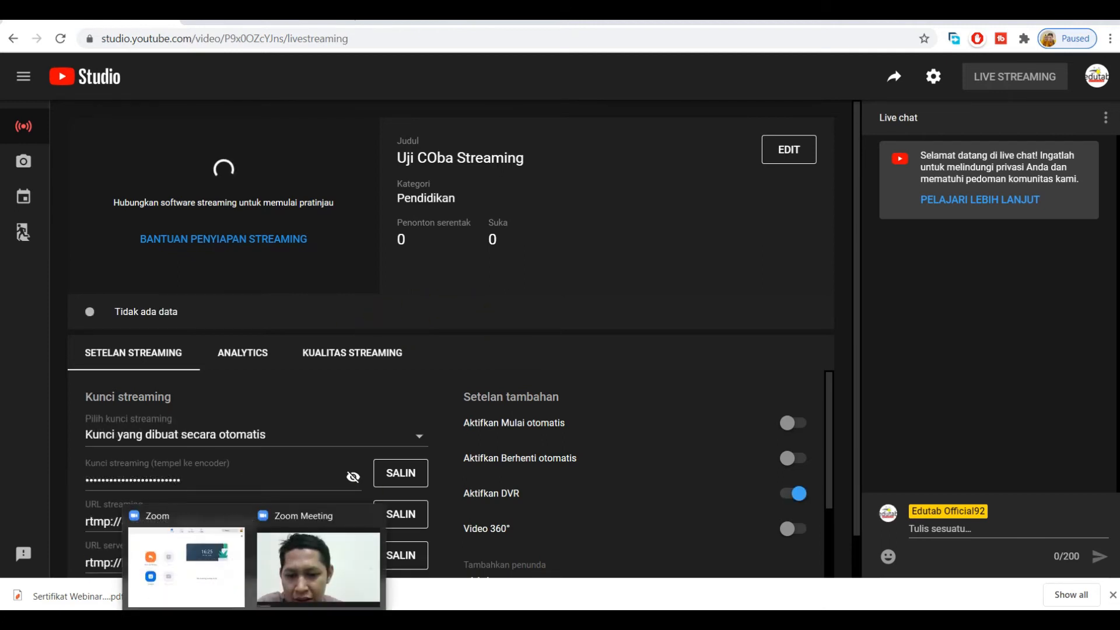
pyautogui.click(283, 571)
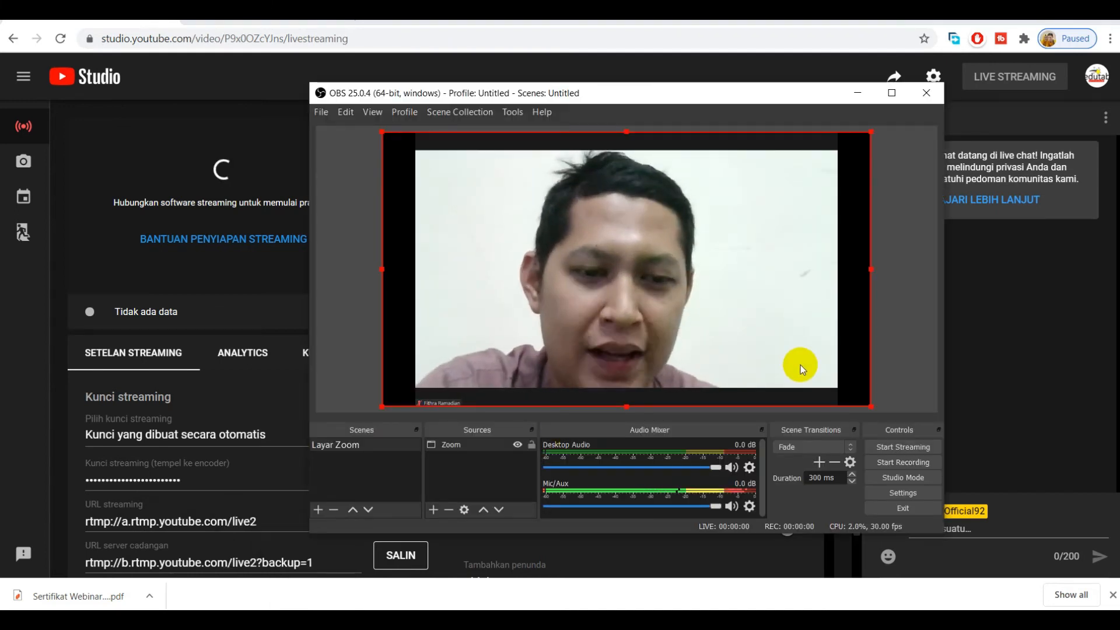
pyautogui.click(894, 493)
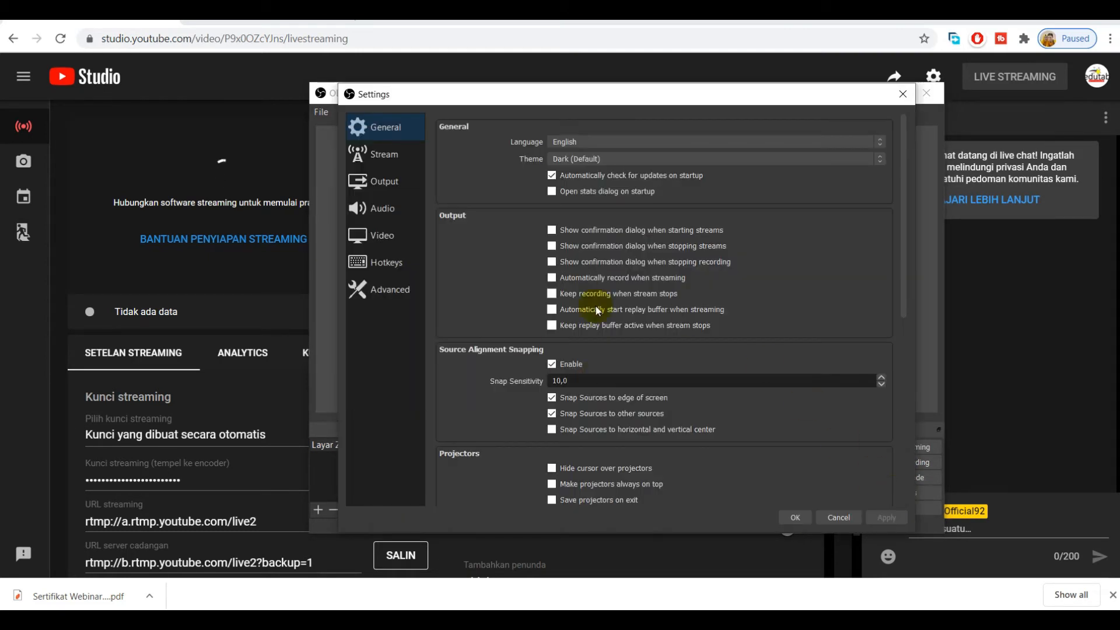
pyautogui.click(380, 156)
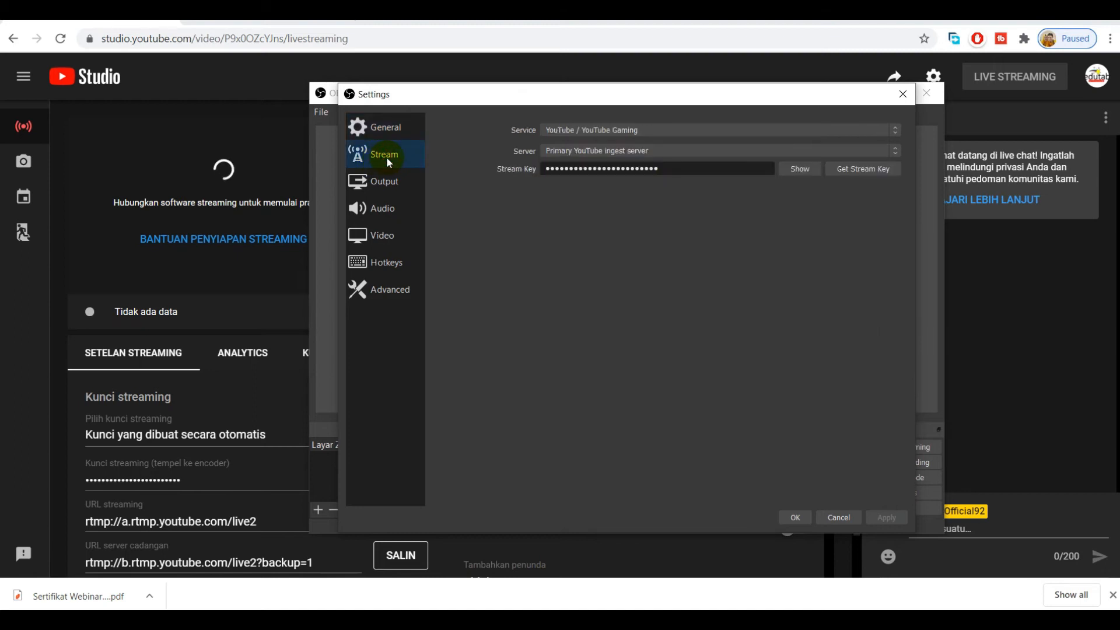
pyautogui.click(610, 130)
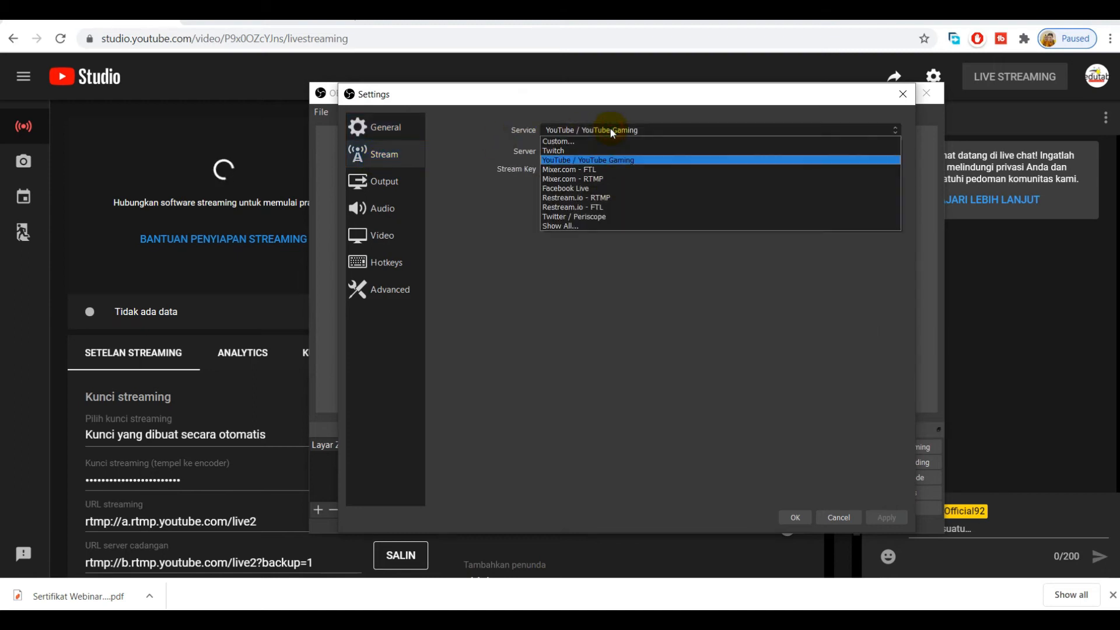
pyautogui.click(576, 161)
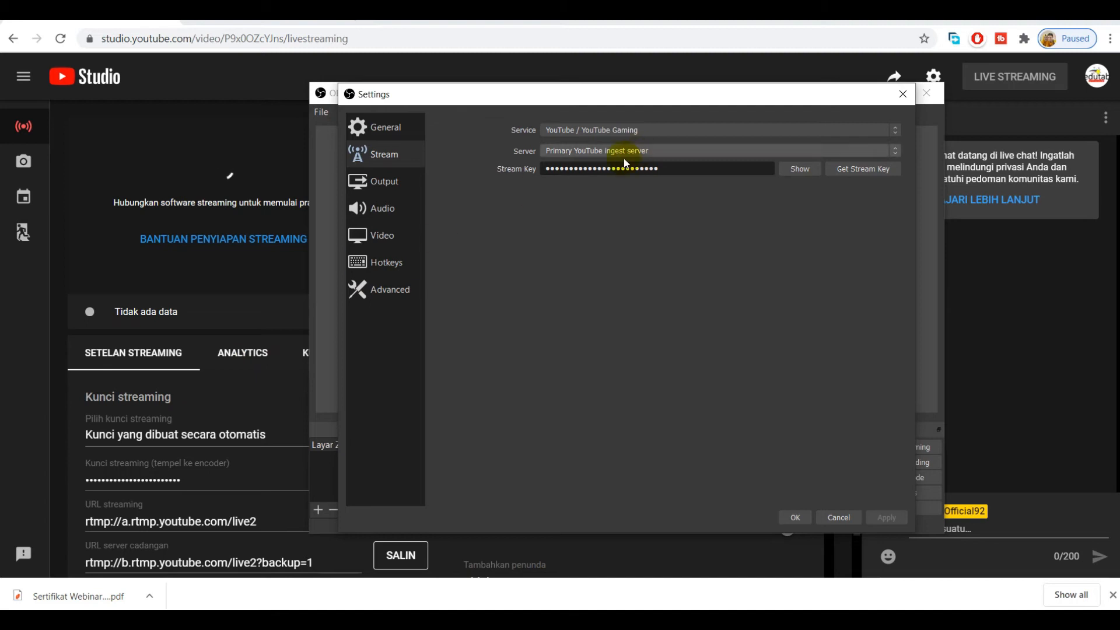
# Copy the stream key from YouTube Studio, paste it into the Stream Key field in OBS, and apply the settings.
pyautogui.click(214, 387)
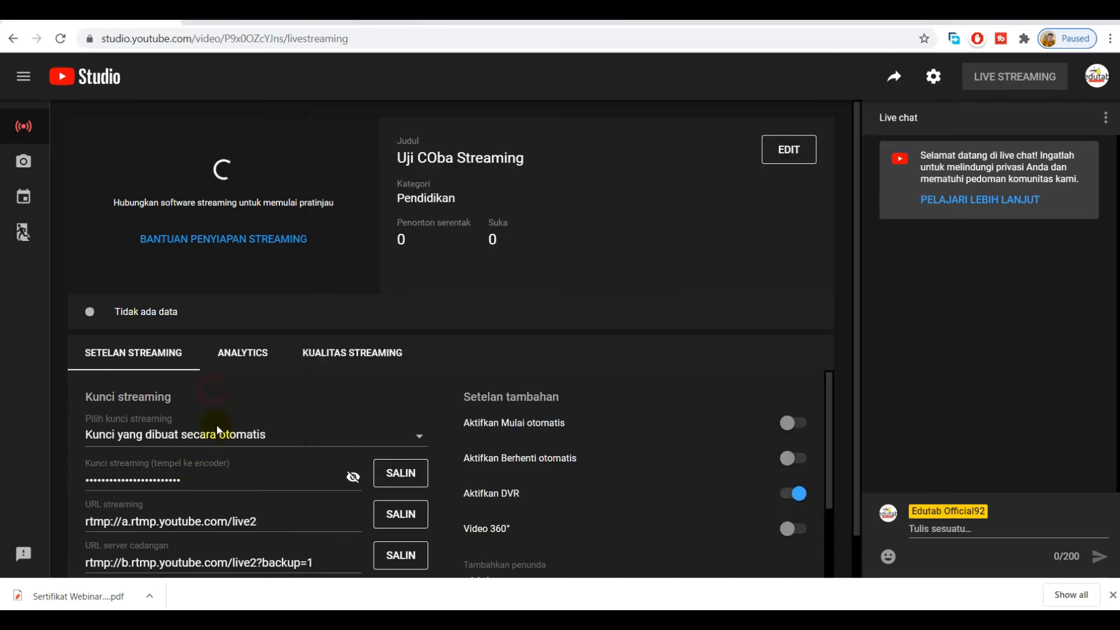
pyautogui.click(386, 470)
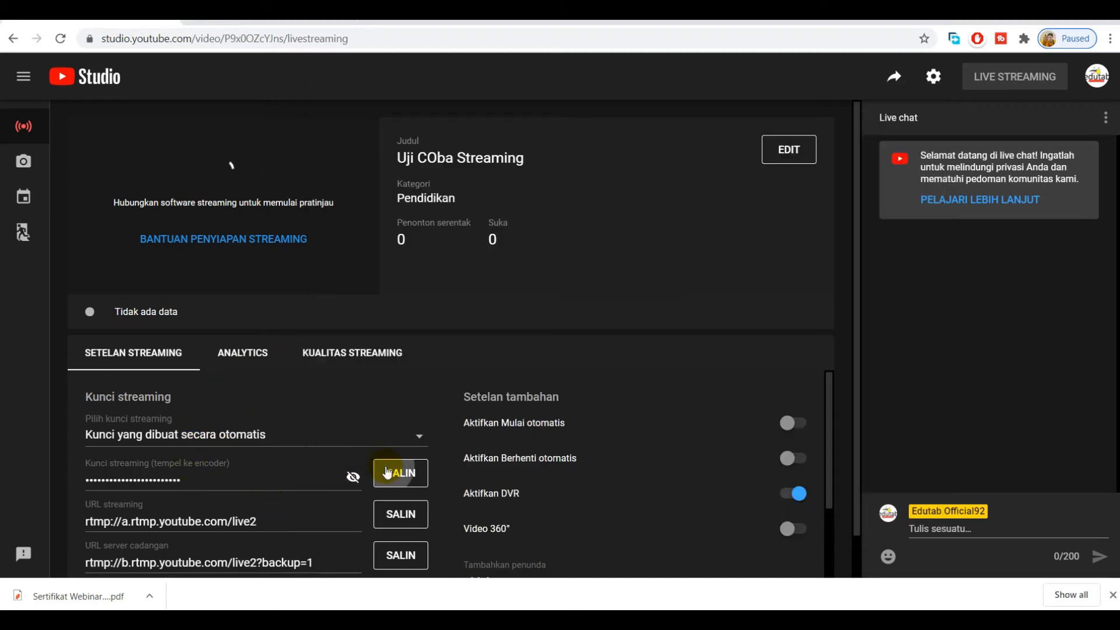
pyautogui.hotkey('alt', 'Tab')
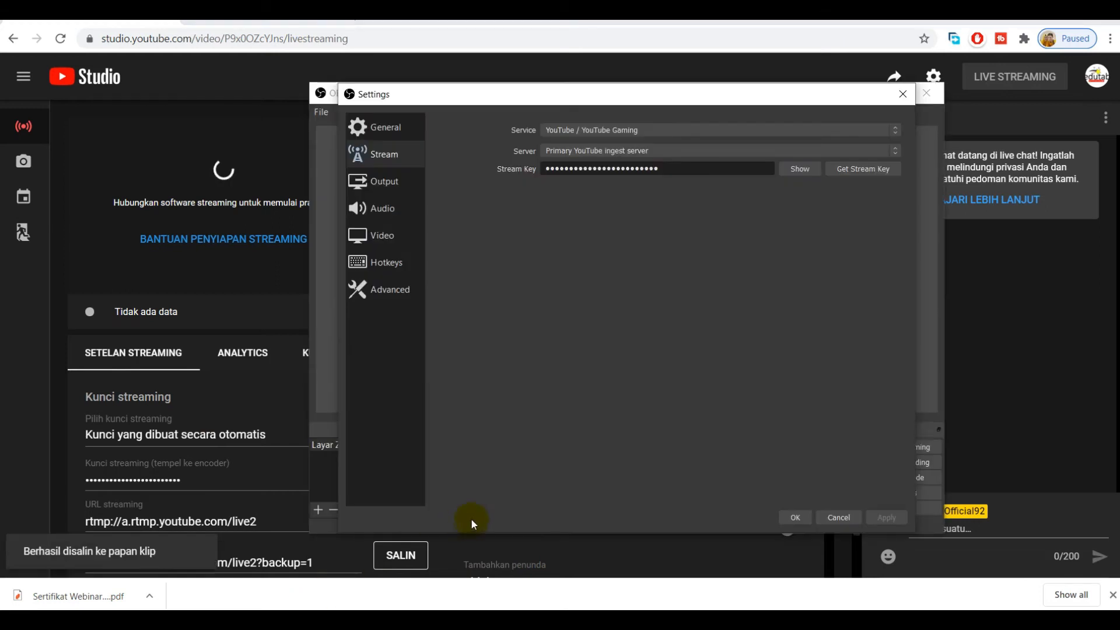
pyautogui.doubleClick(682, 168)
pyautogui.hotkey('ctrl', 'v')
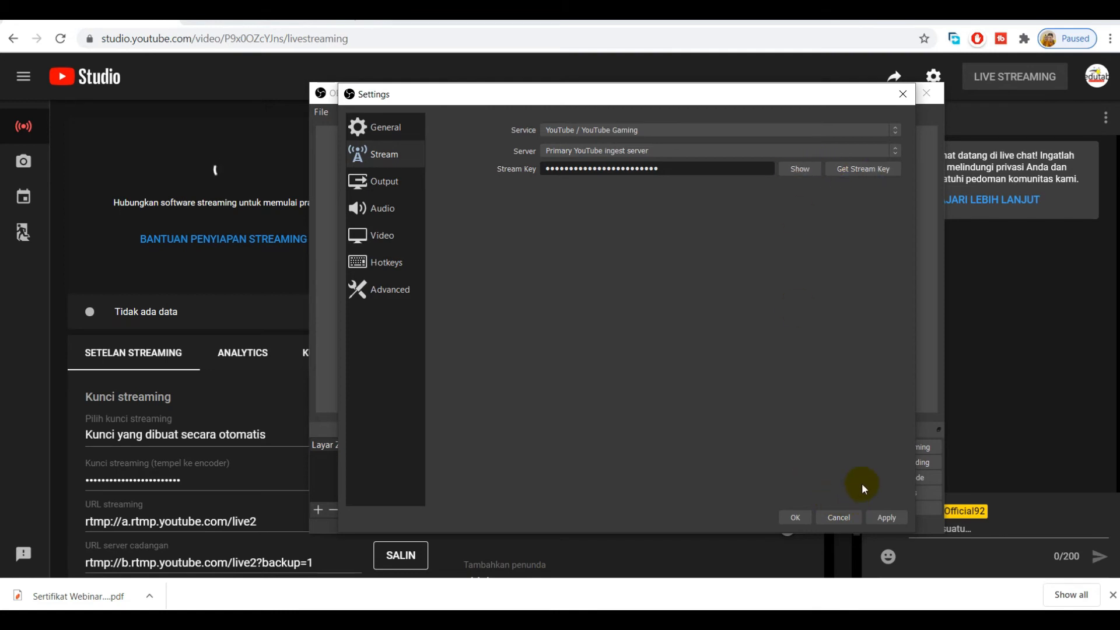
pyautogui.click(884, 517)
pyautogui.click(788, 516)
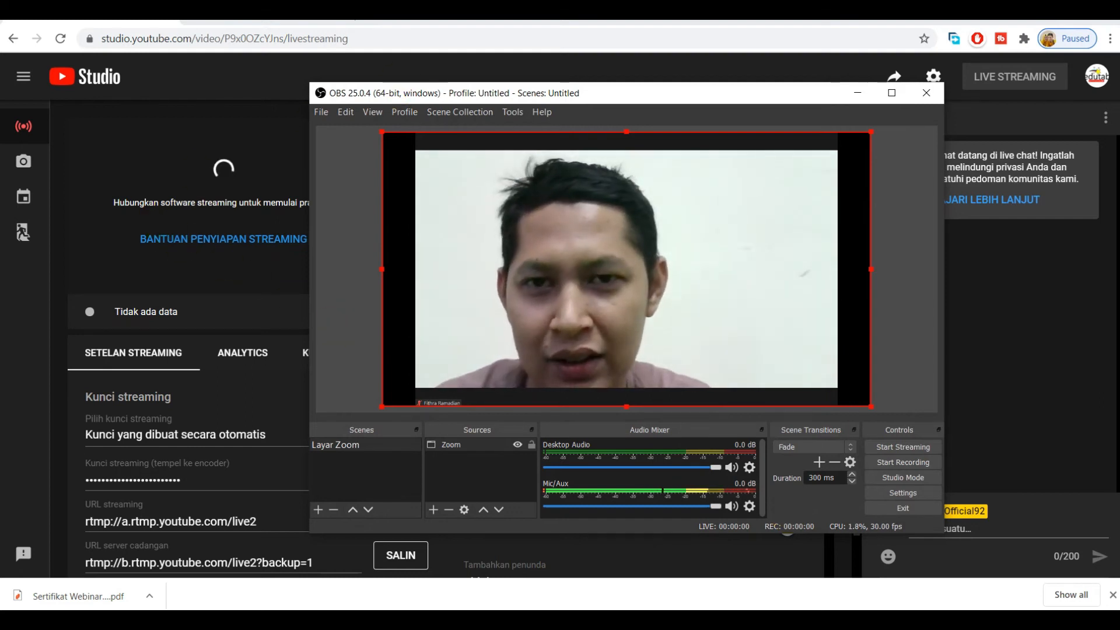
# Check the YouTube Studio stream page, then return to OBS and start streaming.
pyautogui.click(274, 14)
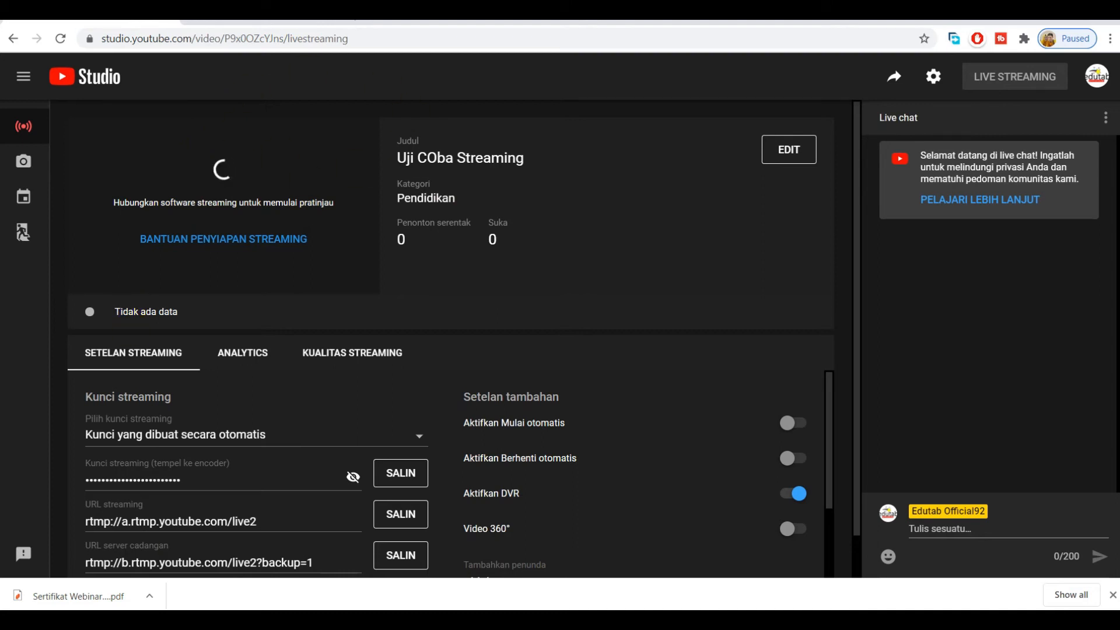
pyautogui.click(283, 619)
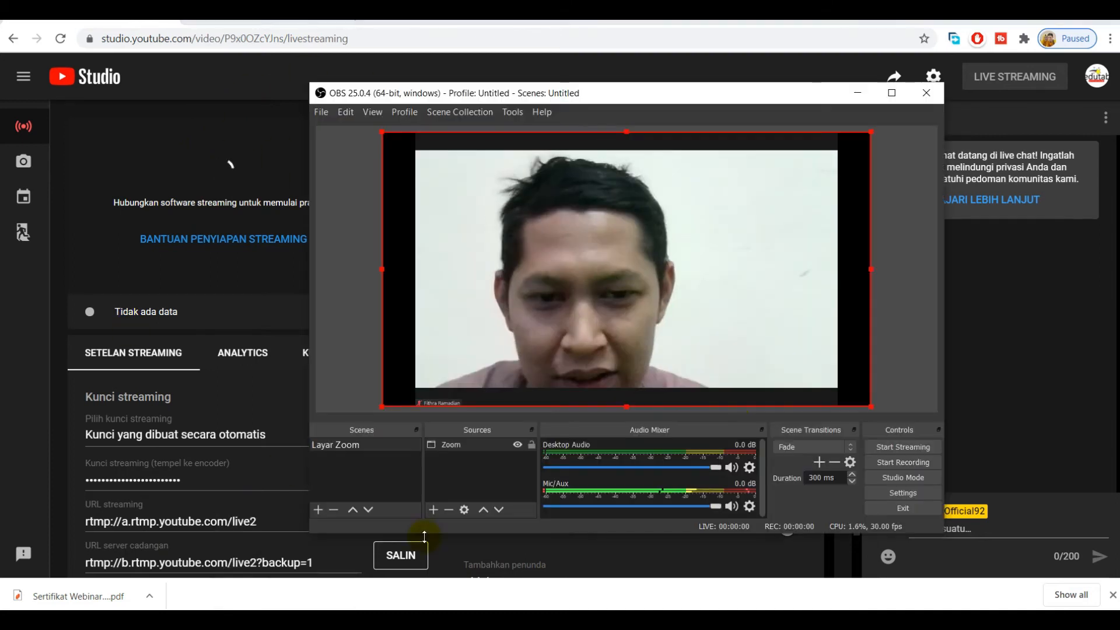
pyautogui.click(886, 448)
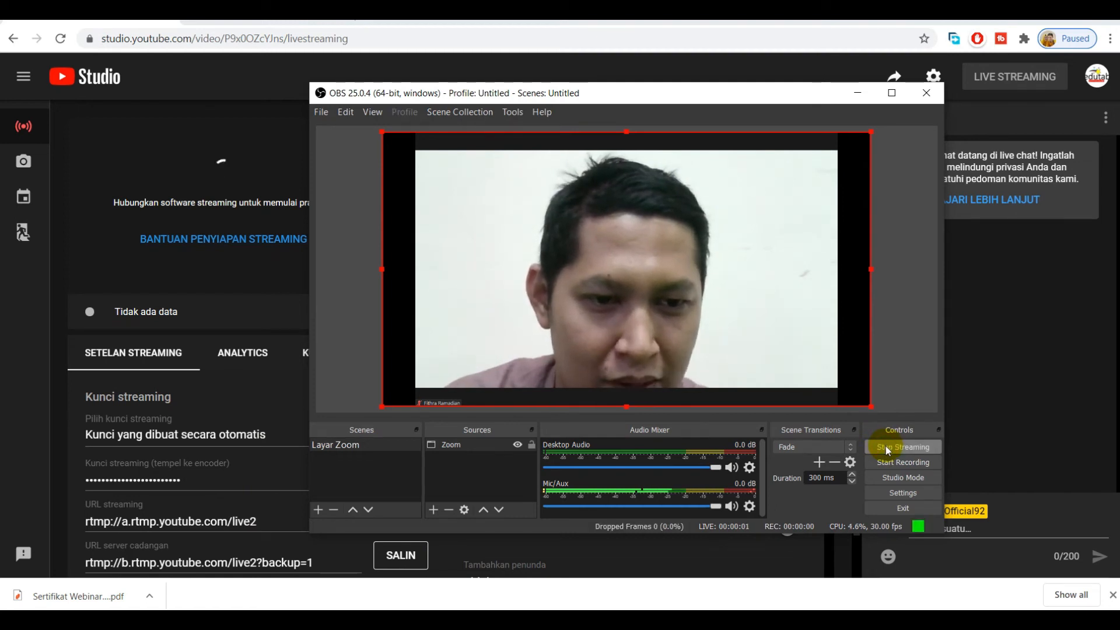
# Start recording in OBS, switch to YouTube Studio and start the live stream.
pyautogui.click(886, 461)
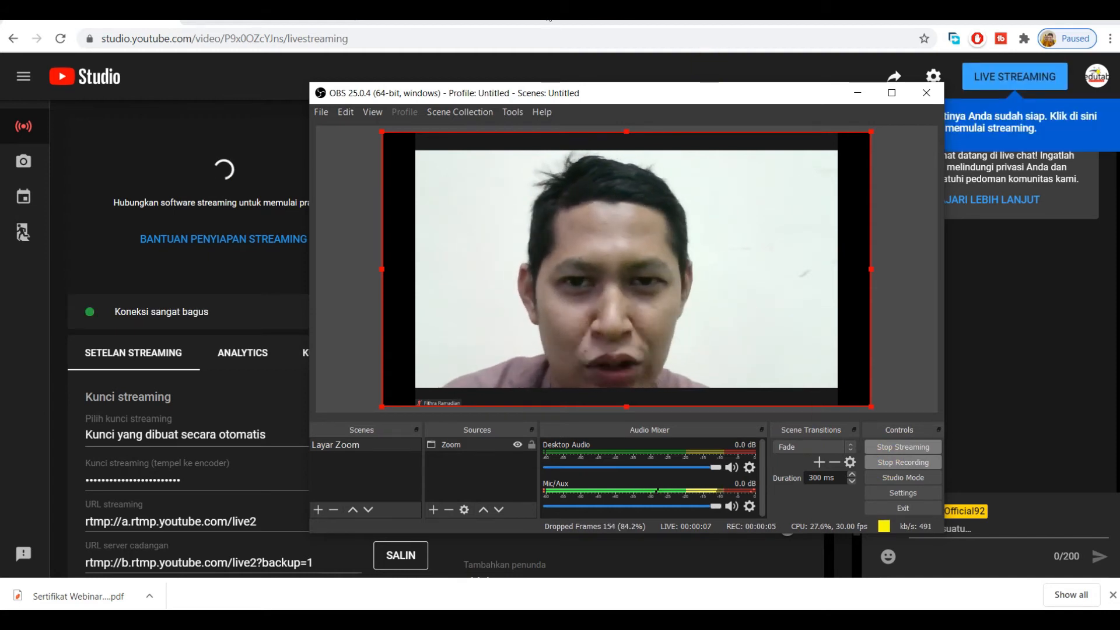
pyautogui.click(546, 12)
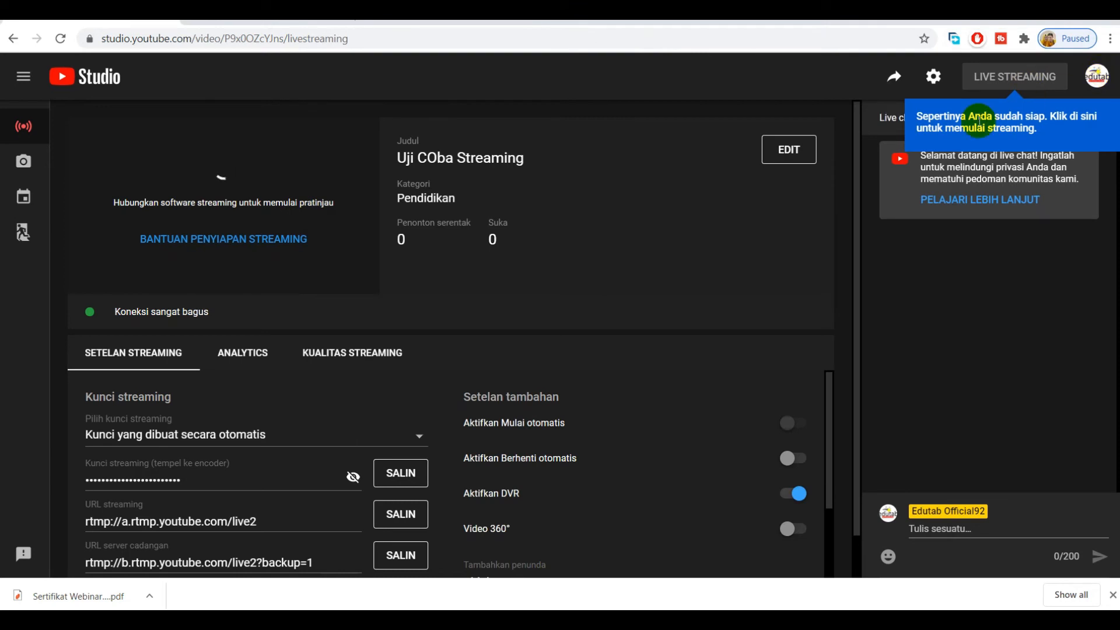
pyautogui.click(1009, 83)
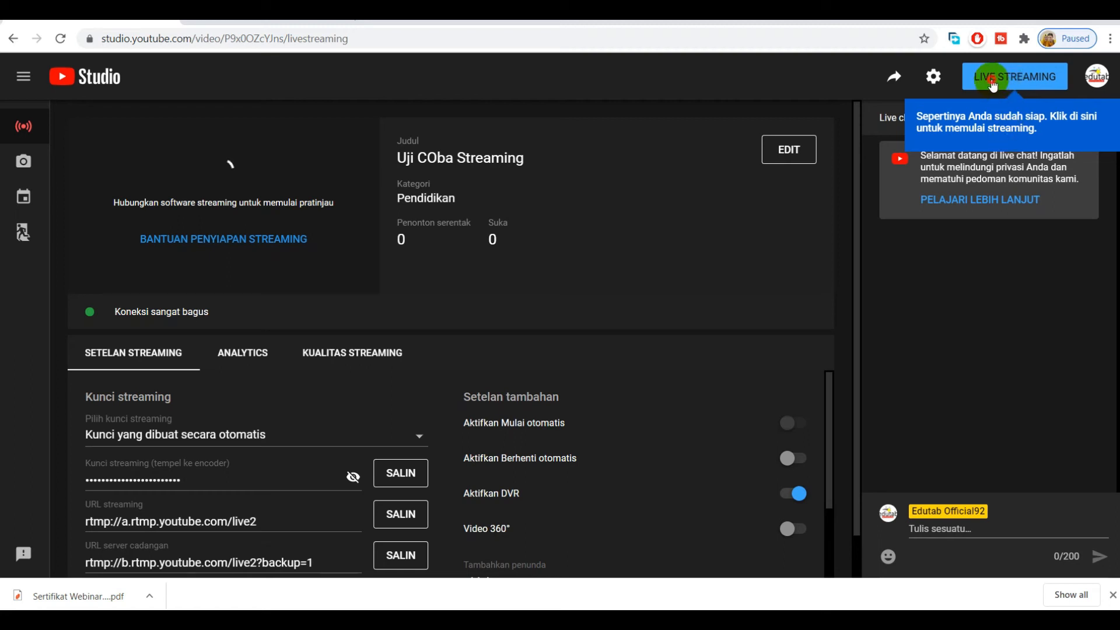
pyautogui.click(994, 85)
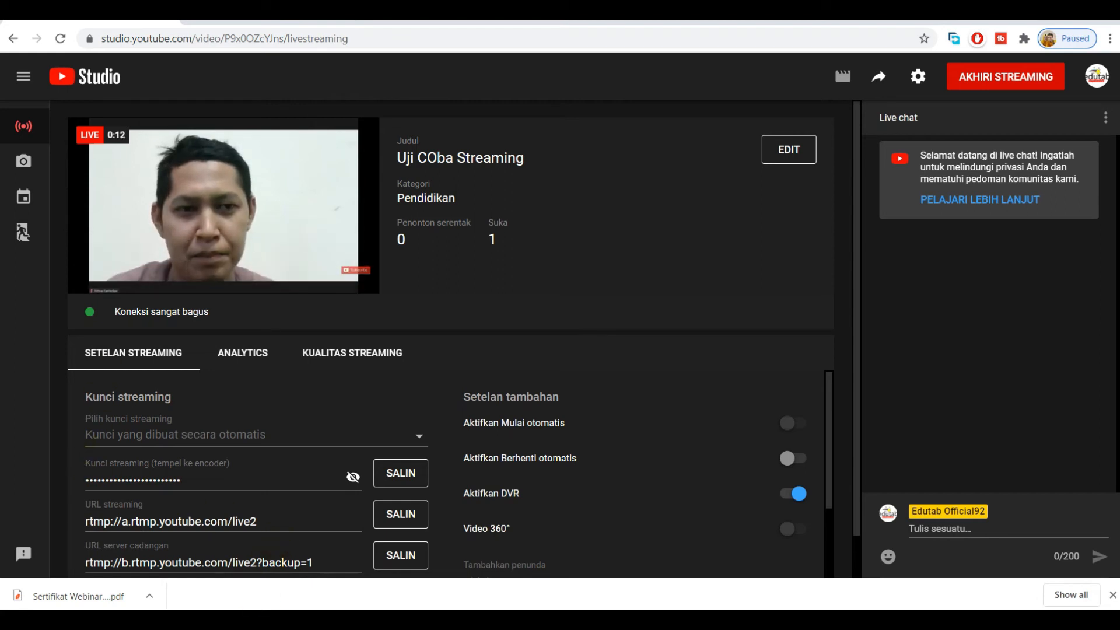
# Switch to the Zoom meeting window to view the meeting being broadcast, and minimize it.
pyautogui.moveTo(255, 619)
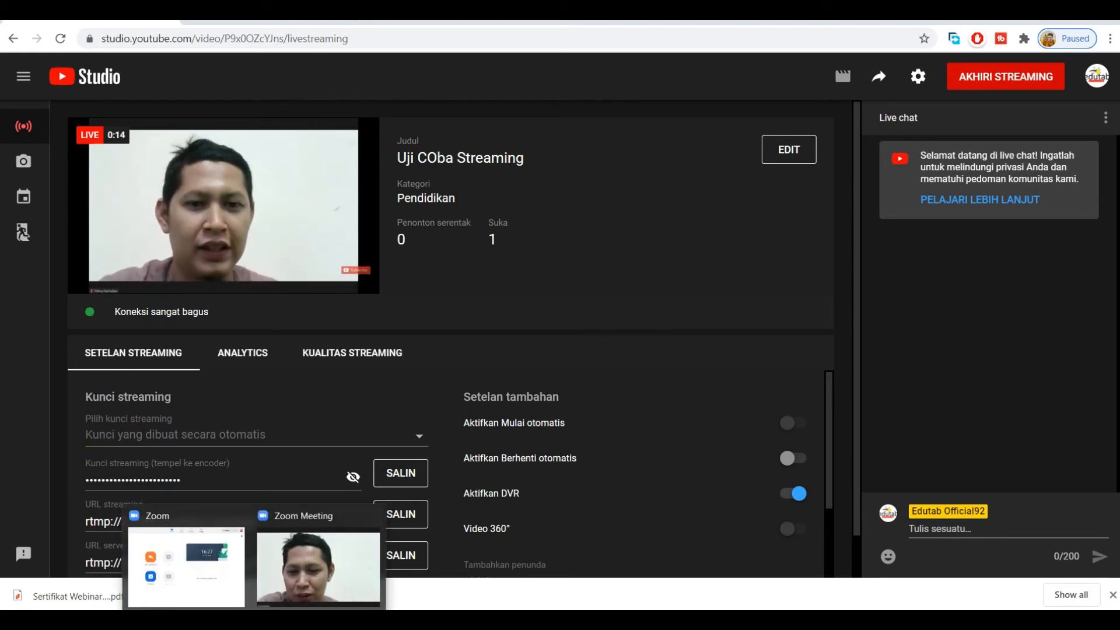
pyautogui.click(280, 551)
pyautogui.moveTo(520, 371)
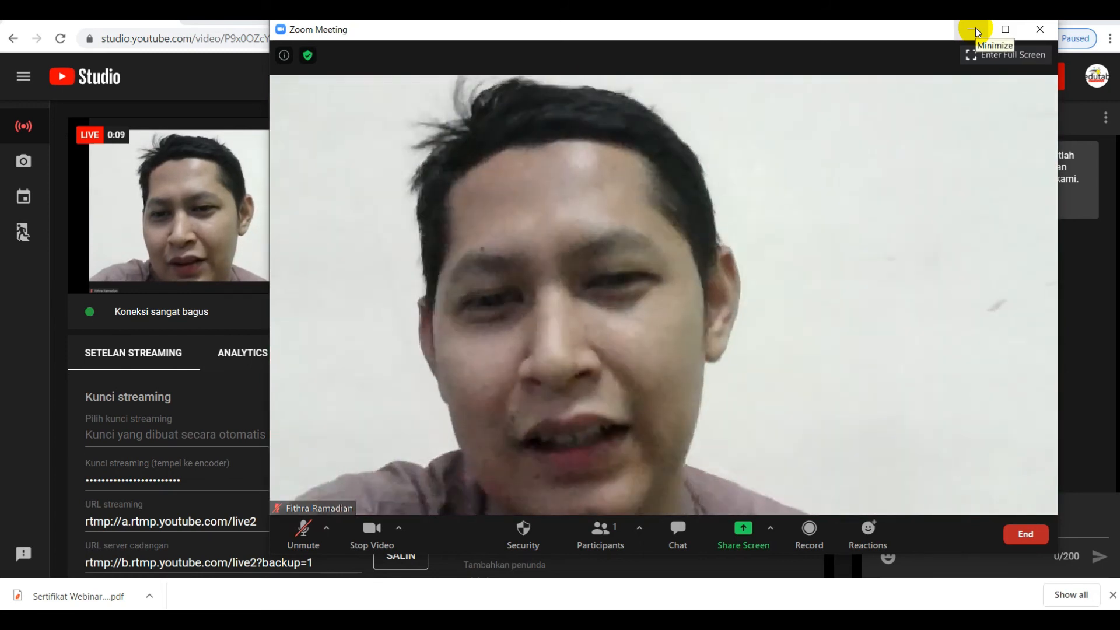
pyautogui.click(978, 31)
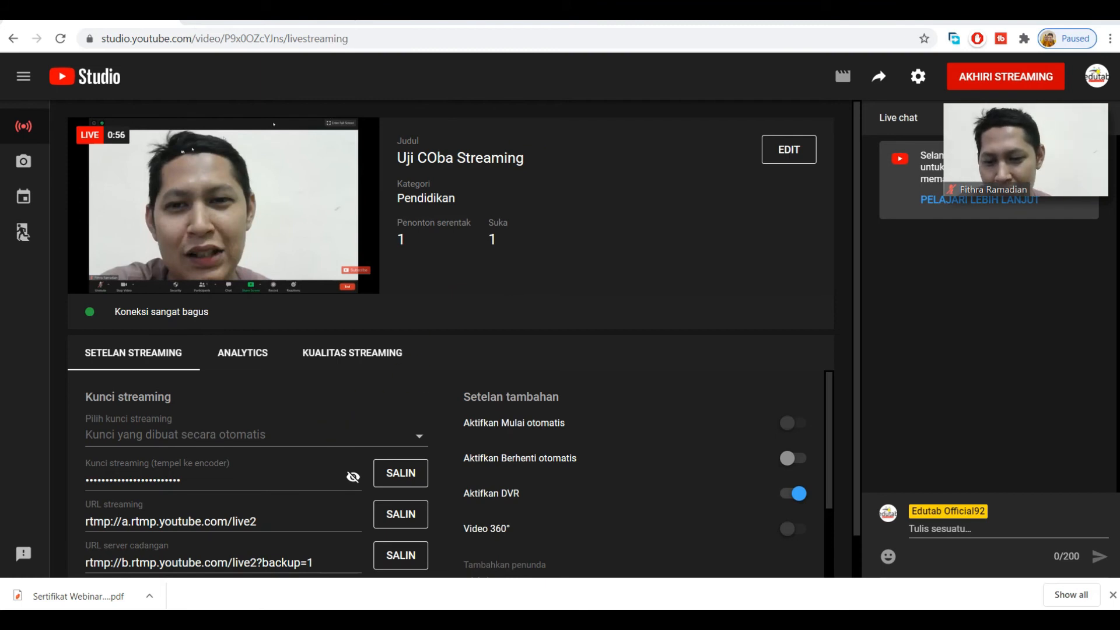
# Restore the minimized Zoom meeting window and end the meeting for all participants.
pyautogui.moveTo(284, 593)
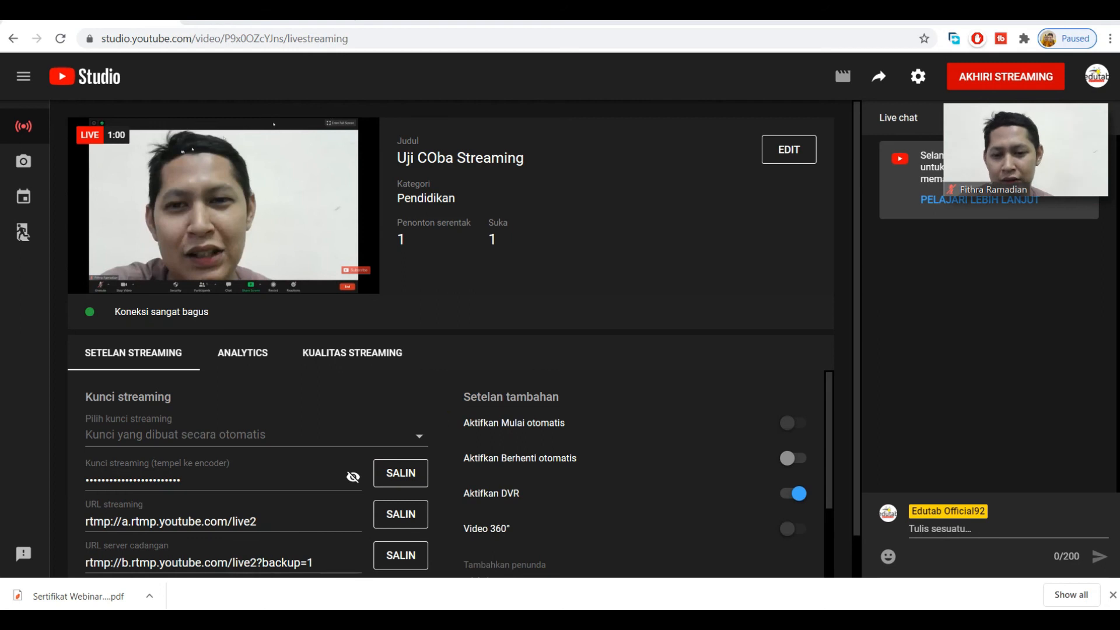
pyautogui.moveTo(285, 593)
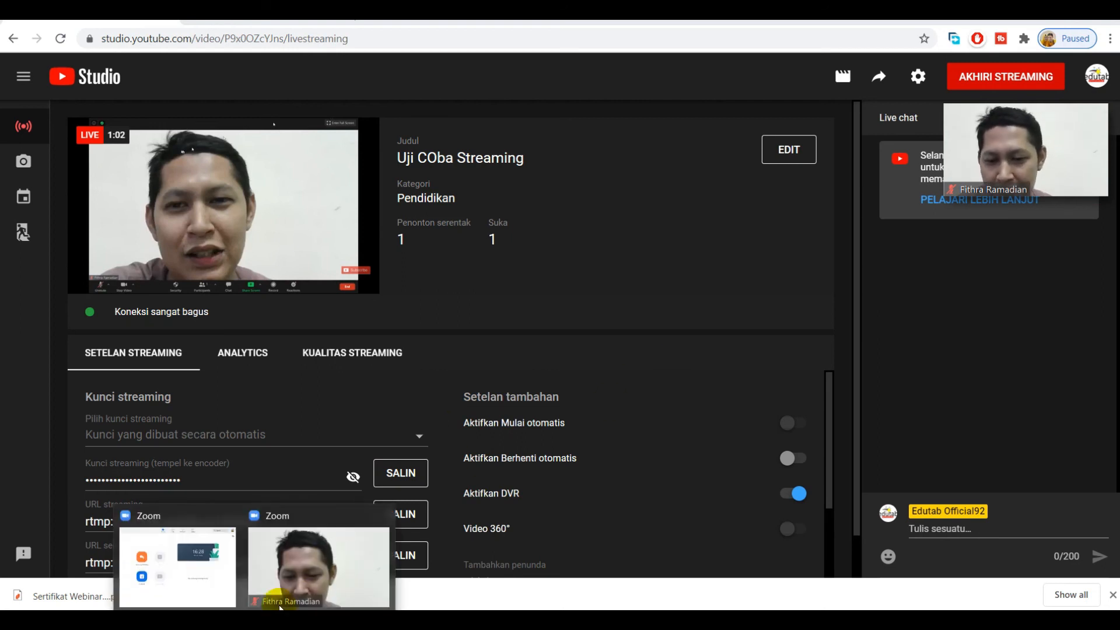
pyautogui.click(314, 571)
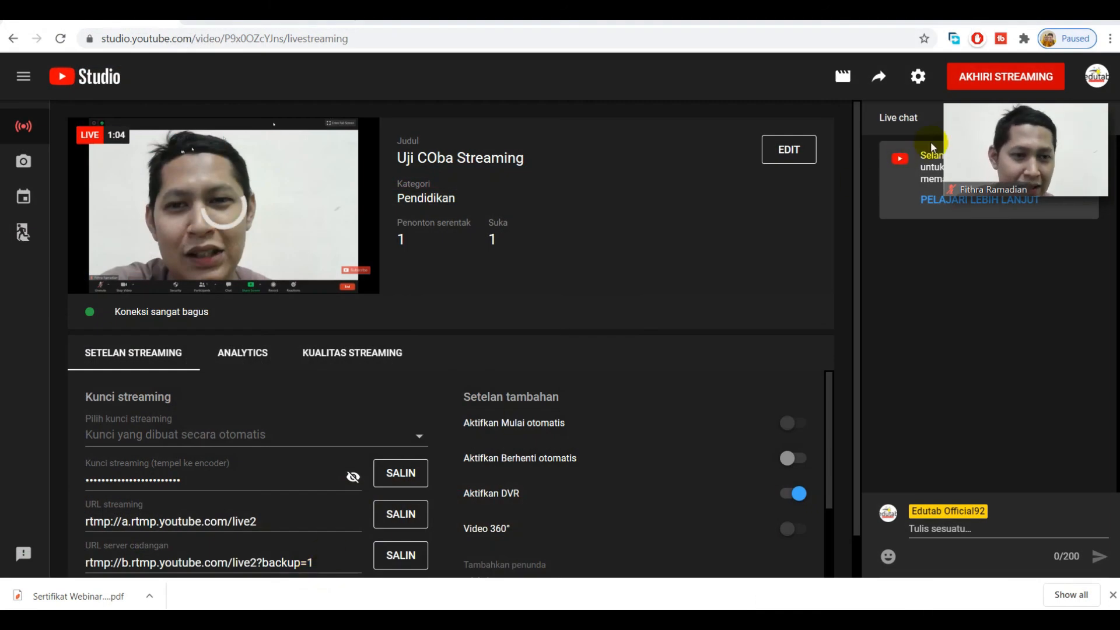
pyautogui.moveTo(1028, 145)
pyautogui.click(1089, 180)
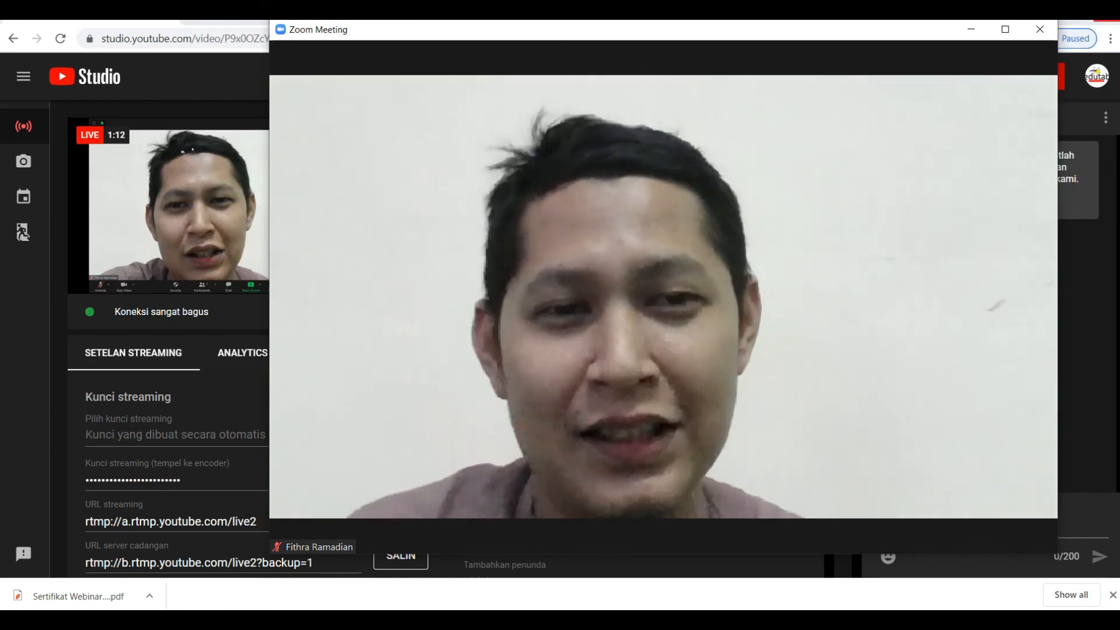
pyautogui.moveTo(516, 285)
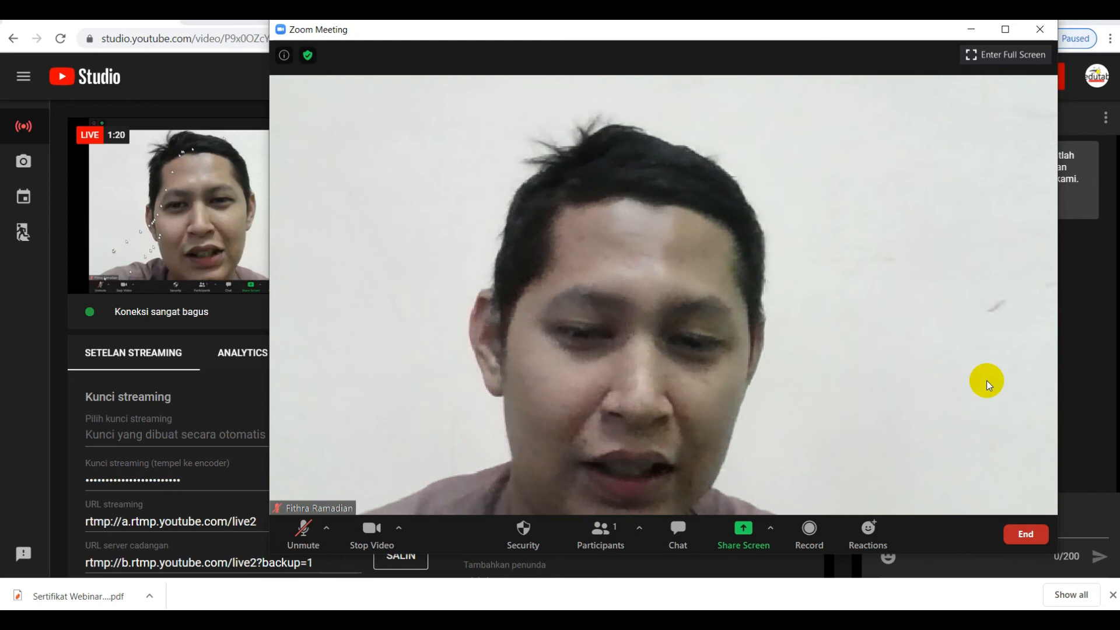
pyautogui.click(1023, 537)
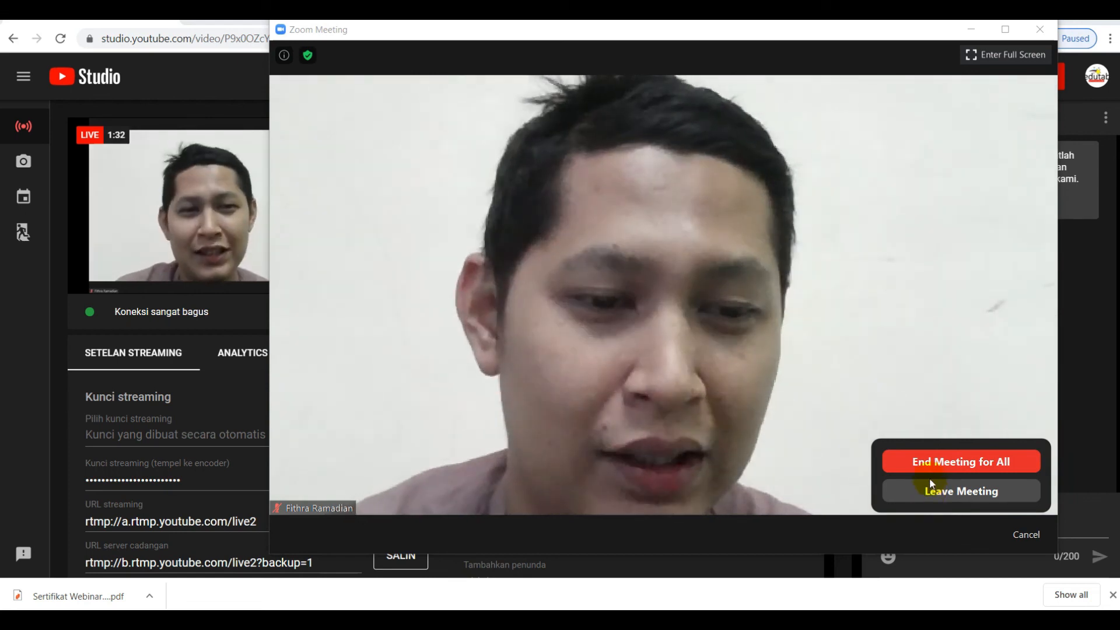
pyautogui.click(932, 462)
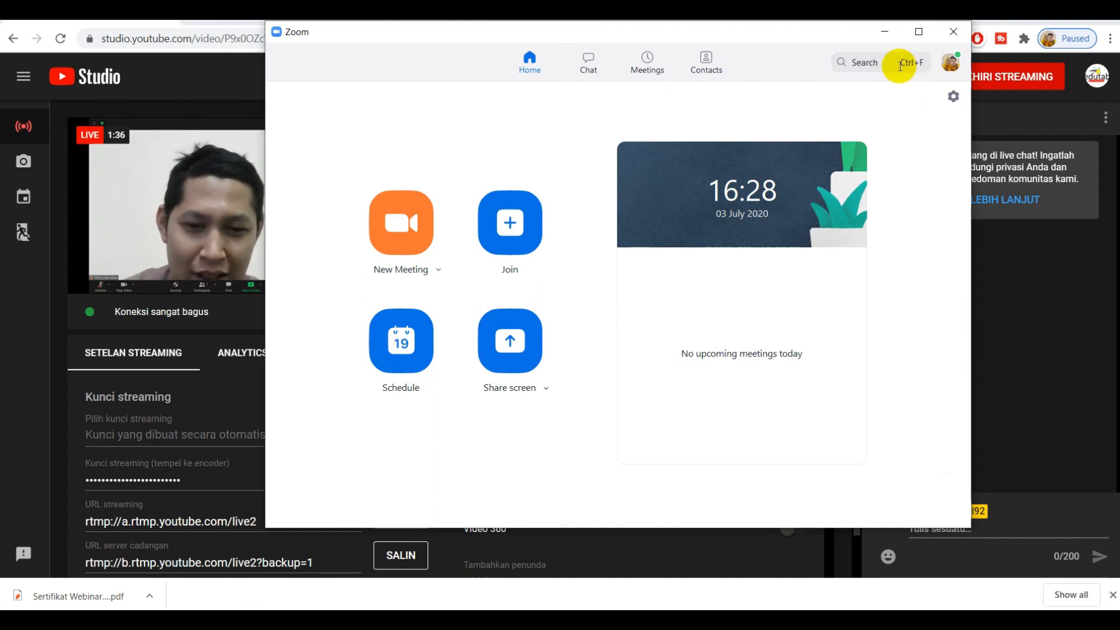
# Minimize the Zoom home window and end the "Uji COba Streaming" live stream in YouTube Studio.
pyautogui.click(842, 30)
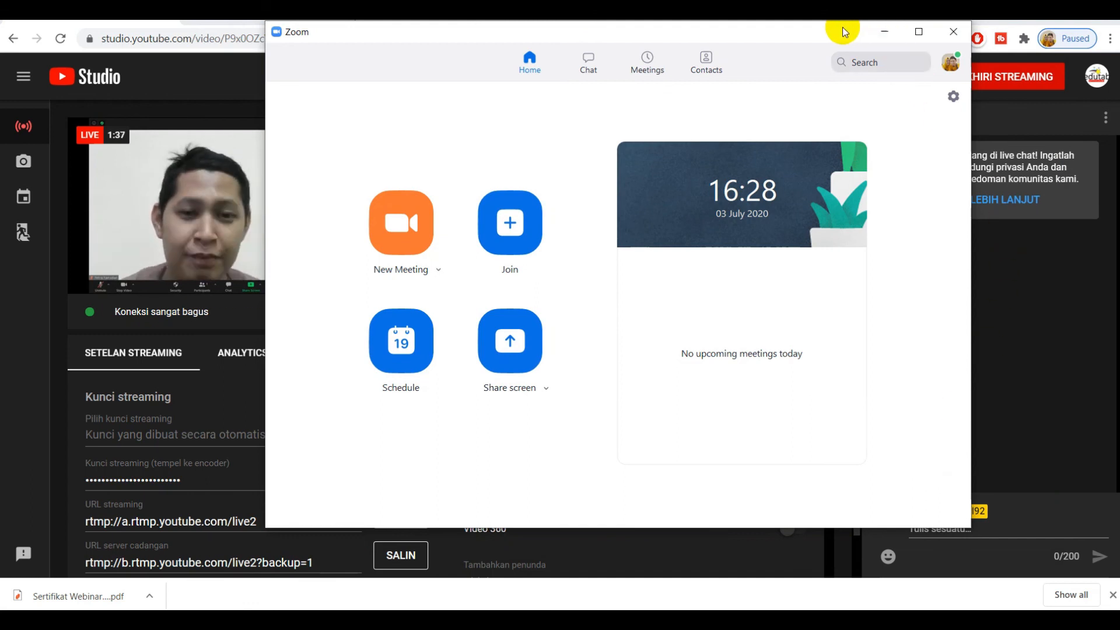
pyautogui.click(886, 30)
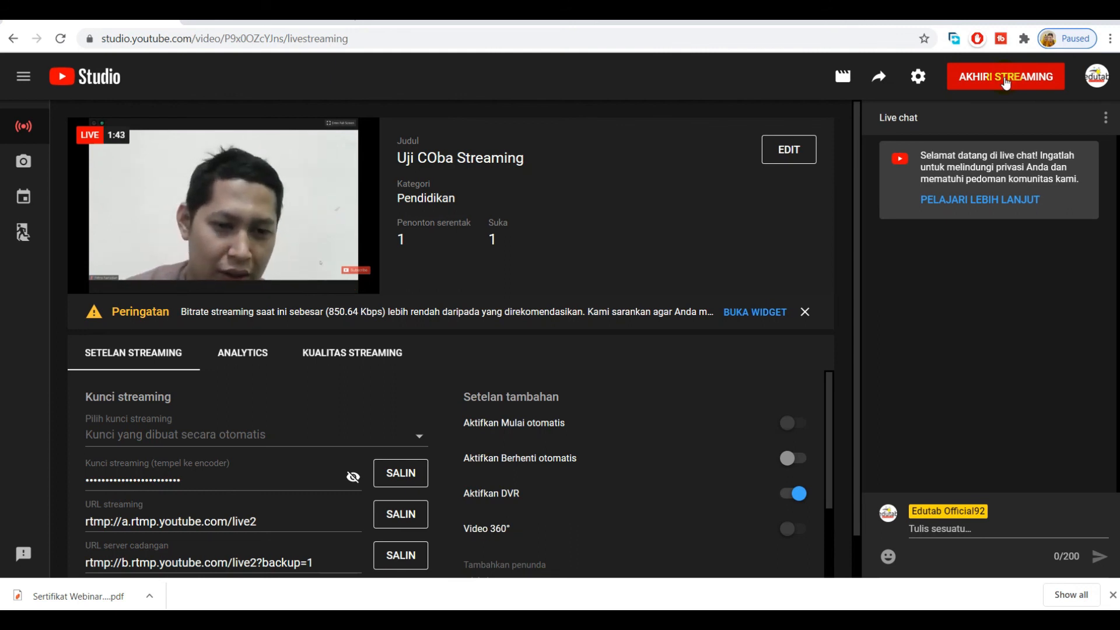
pyautogui.click(1005, 80)
pyautogui.click(675, 337)
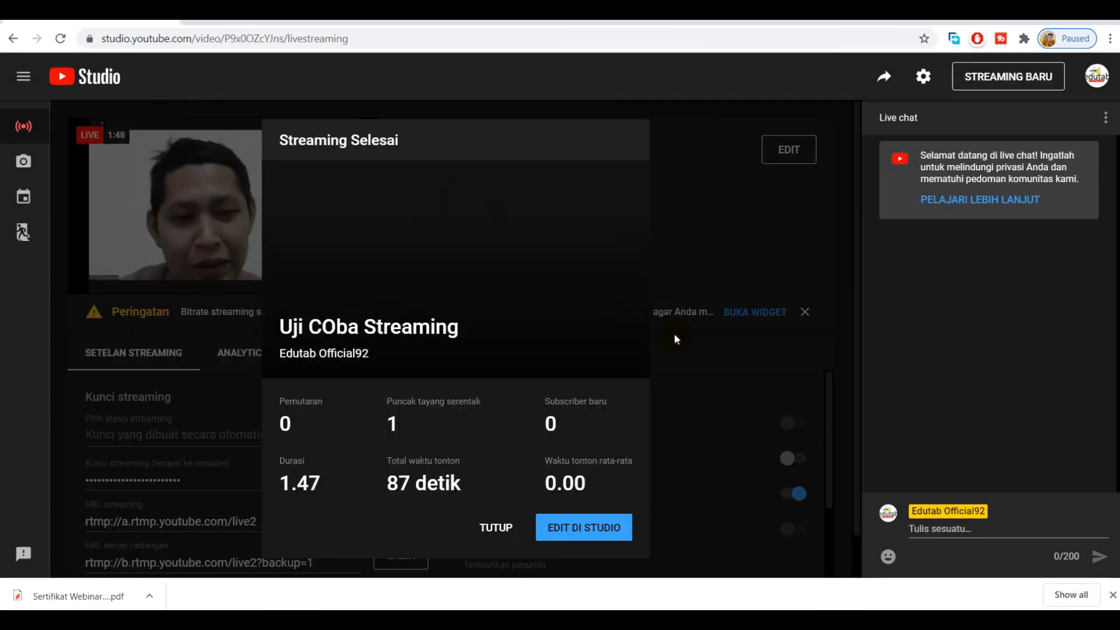